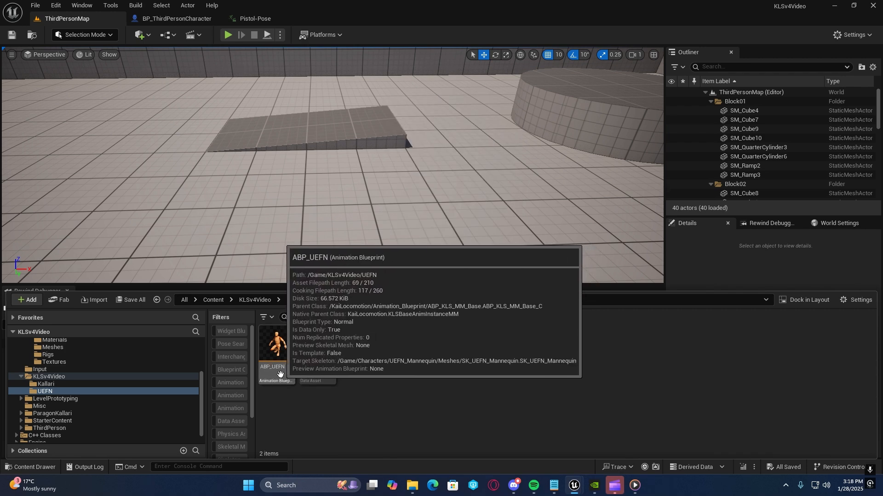
Create a KLS Masking Data Asset named DA_UEFN_Mask in the UEFN folder
{"action": "right_click", "coordinate": [375, 376]}
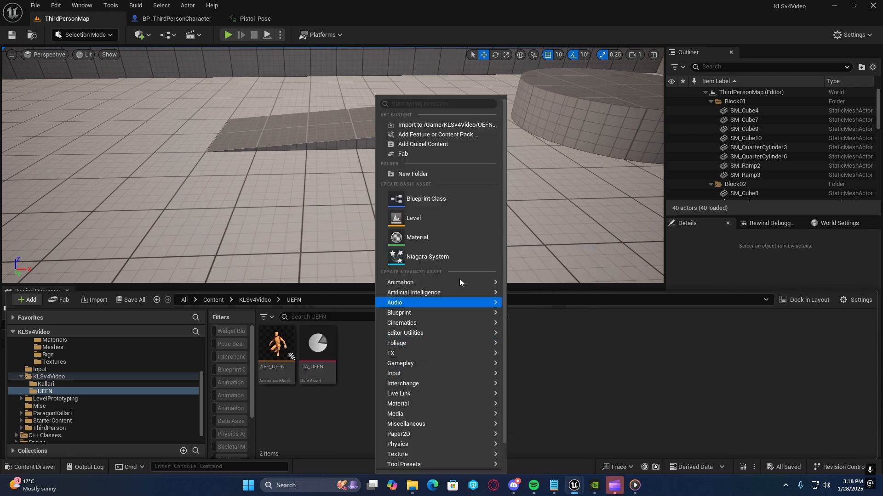
{"action": "mouse_move", "coordinate": [448, 400]}
{"action": "mouse_move", "coordinate": [461, 424]}
{"action": "left_click", "coordinate": [544, 255]}
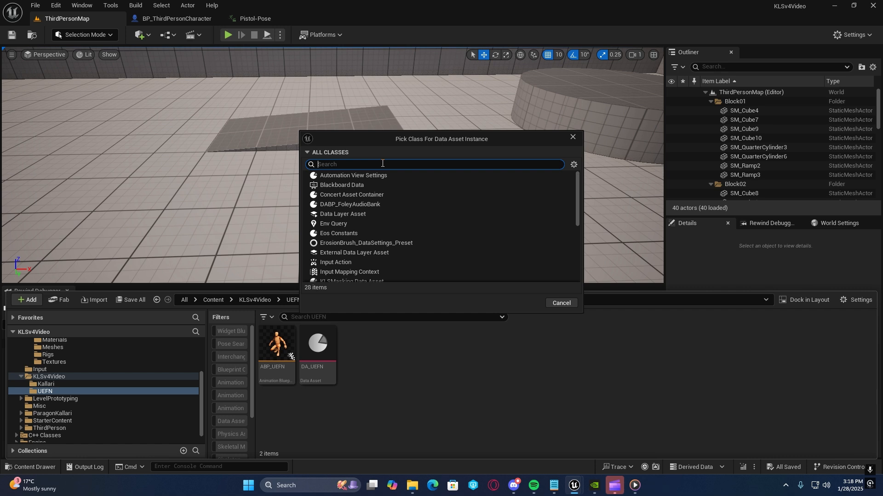
{"action": "left_click", "coordinate": [388, 177]}
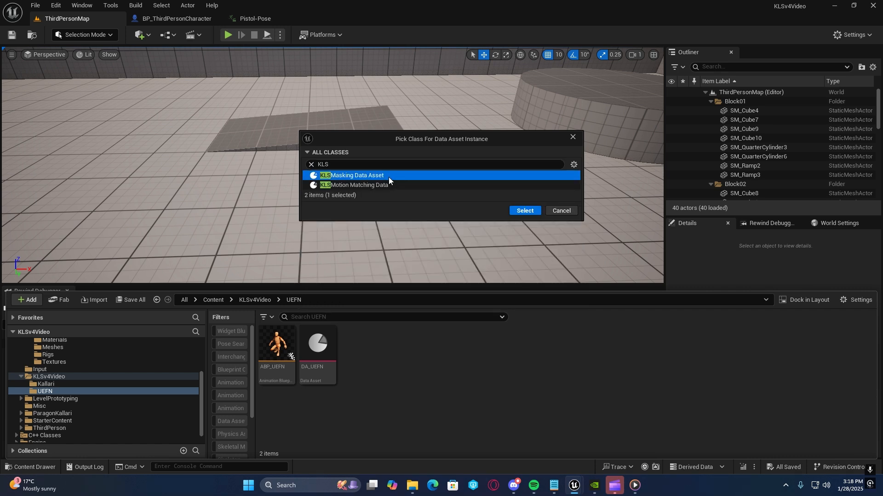
{"action": "left_click", "coordinate": [525, 211]}
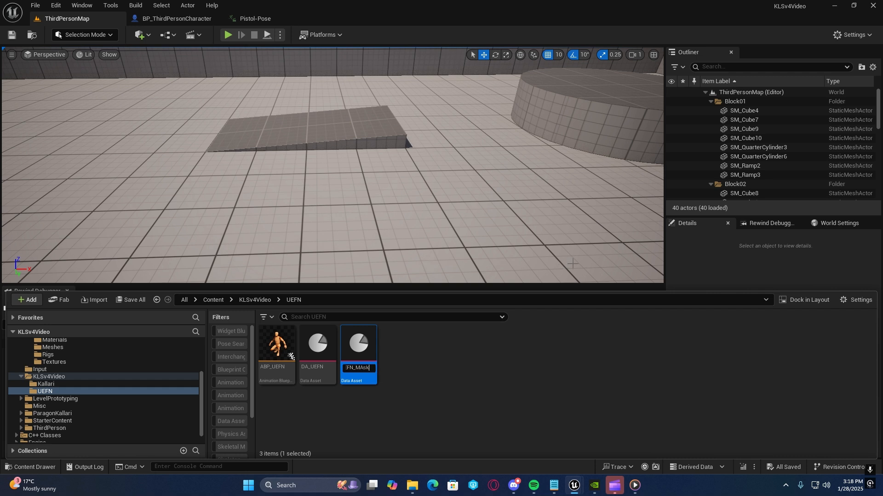
{"action": "type", "text": "DA_UEFN_Mask"}
{"action": "key", "text": "Return"}
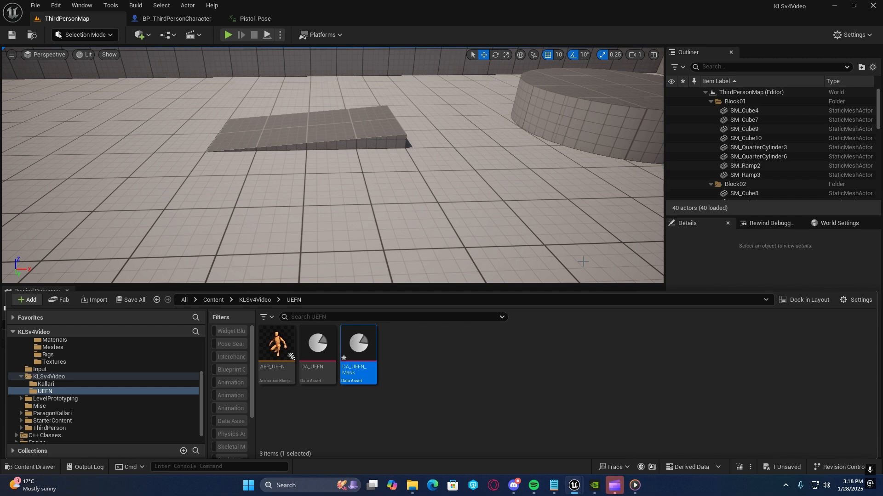
Open DA_UEFN_Mask and set the default mask's Global Mask Asset to Pistol-Pose
{"action": "double_click", "coordinate": [366, 360]}
{"action": "left_click", "coordinate": [405, 108]}
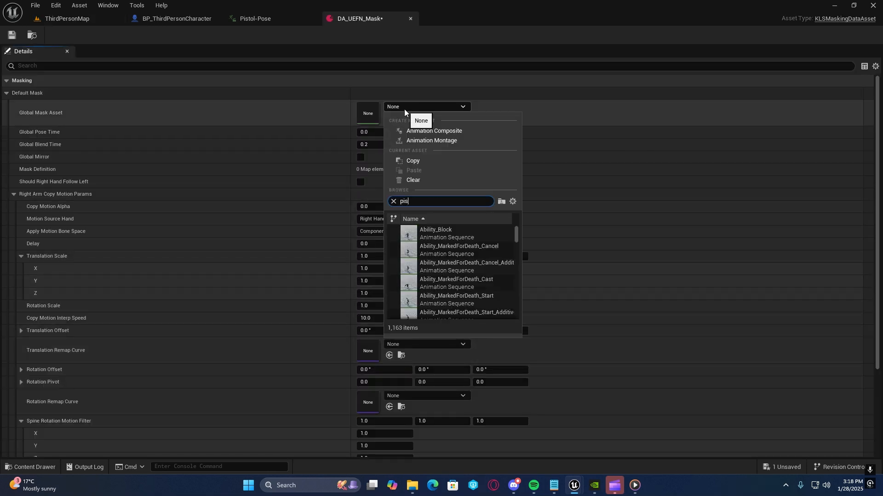
{"action": "type", "text": "pis"}
{"action": "left_click", "coordinate": [446, 232]}
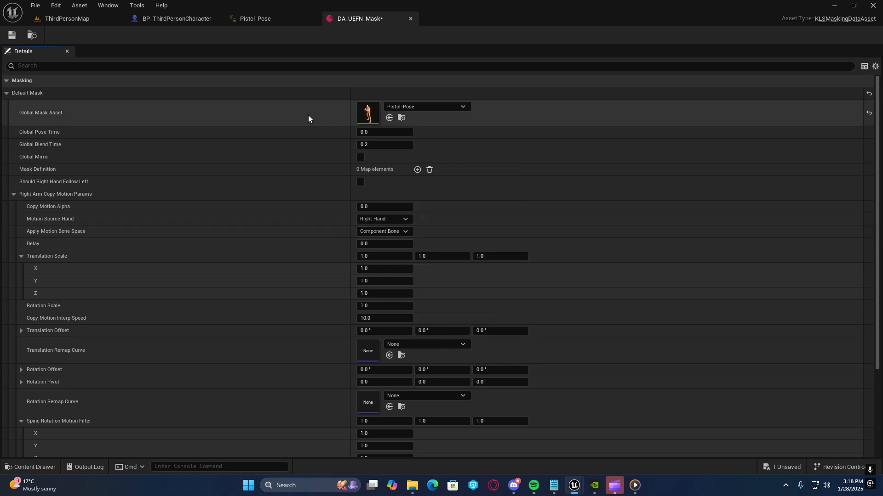
{"action": "scroll", "coordinate": [232, 157], "scroll_direction": "down", "scroll_amount": 2}
{"action": "scroll", "coordinate": [233, 152], "scroll_direction": "up", "scroll_amount": 2}
Open the Pistol-Pose animation's skeleton and display its PelvisMask blend mask weights
{"action": "double_click", "coordinate": [365, 111]}
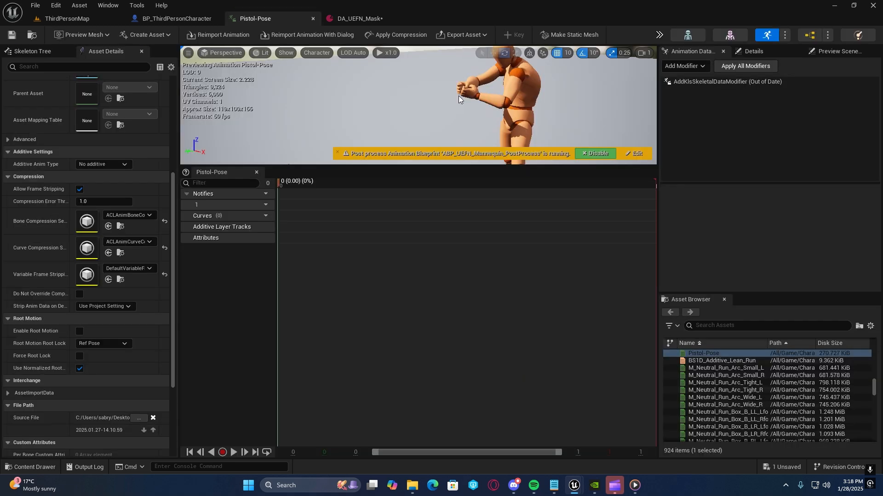
{"action": "left_click", "coordinate": [678, 36]}
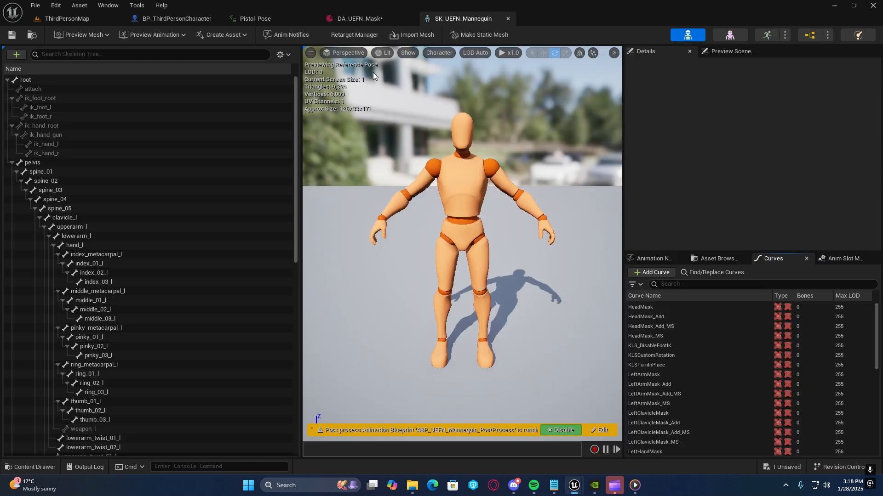
{"action": "left_click", "coordinate": [292, 54]}
{"action": "mouse_move", "coordinate": [321, 91]}
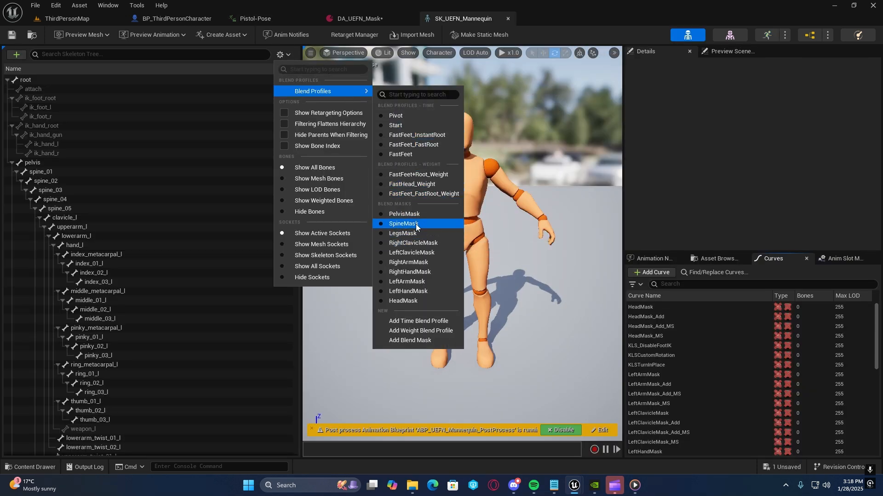
{"action": "left_click", "coordinate": [401, 214]}
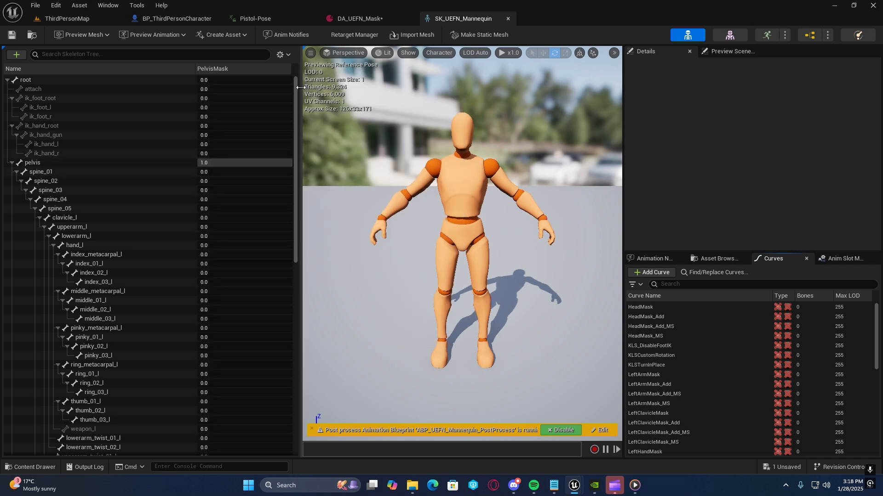
Display the RightClavicleMask and RightArmMask blend masks and examine which bones are weighted
{"action": "left_click", "coordinate": [283, 55]}
{"action": "mouse_move", "coordinate": [321, 93]}
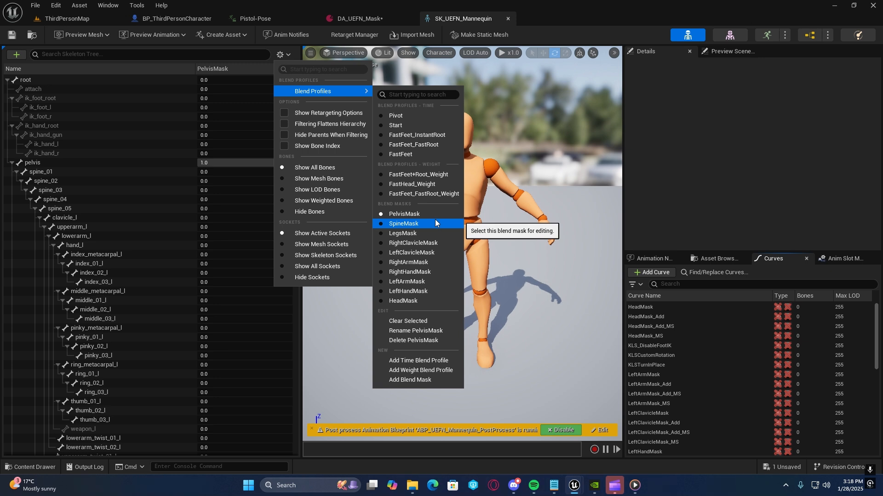
{"action": "left_click", "coordinate": [430, 243]}
{"action": "scroll", "coordinate": [158, 195], "scroll_direction": "down", "scroll_amount": 6}
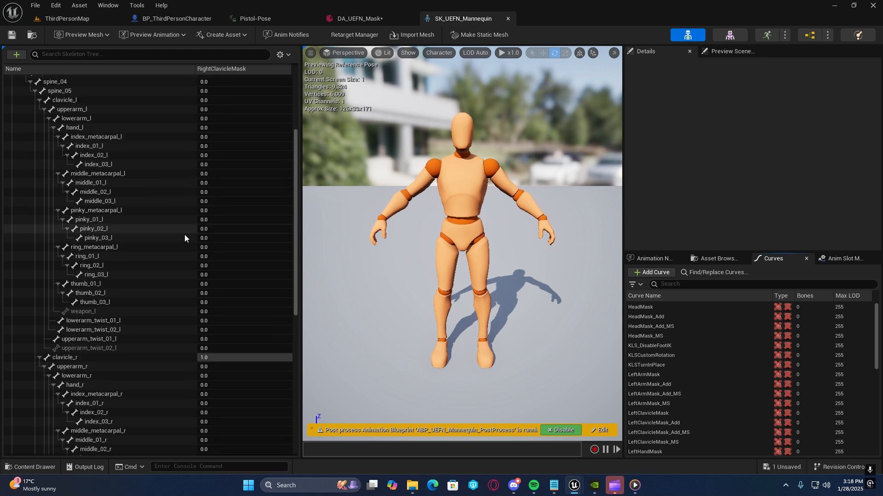
{"action": "scroll", "coordinate": [201, 271], "scroll_direction": "down", "scroll_amount": 2}
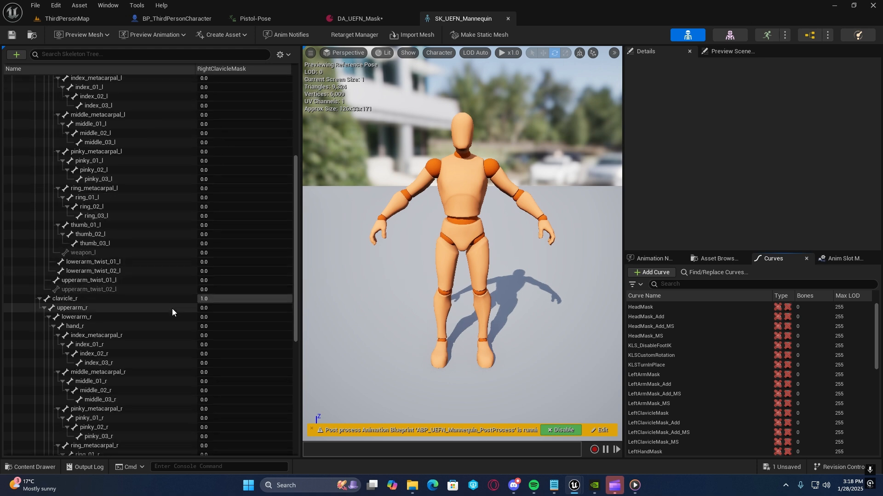
{"action": "left_click", "coordinate": [285, 56]}
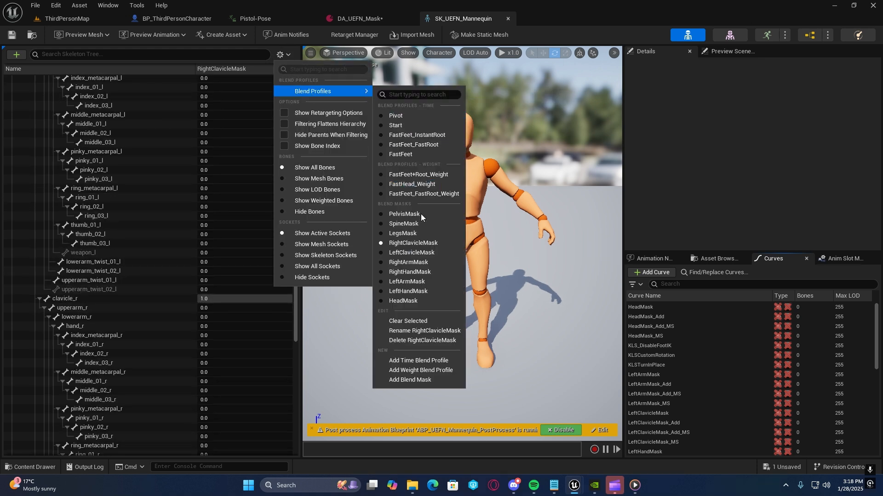
{"action": "left_click", "coordinate": [427, 262]}
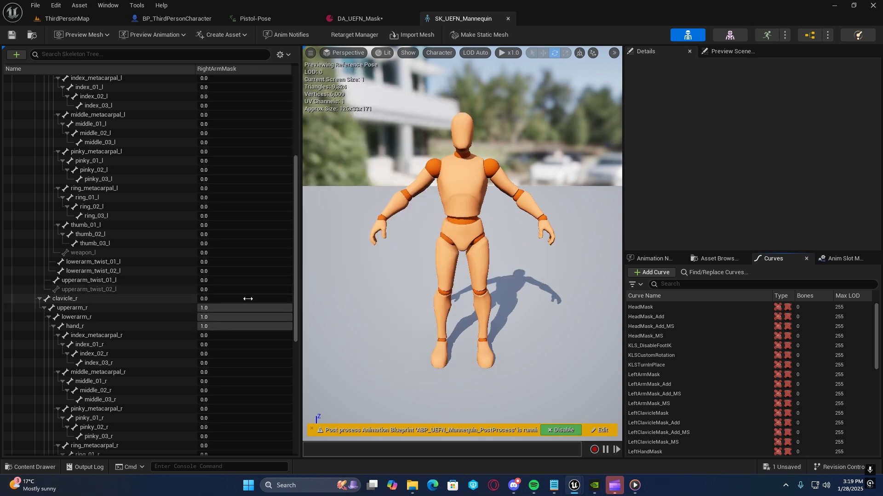
In the LeftArmMask blend mask, set the weights of upperarm_r, lowerarm_r and hand_r to 0 and save the skeleton
{"action": "left_click", "coordinate": [286, 54]}
{"action": "mouse_move", "coordinate": [327, 88]}
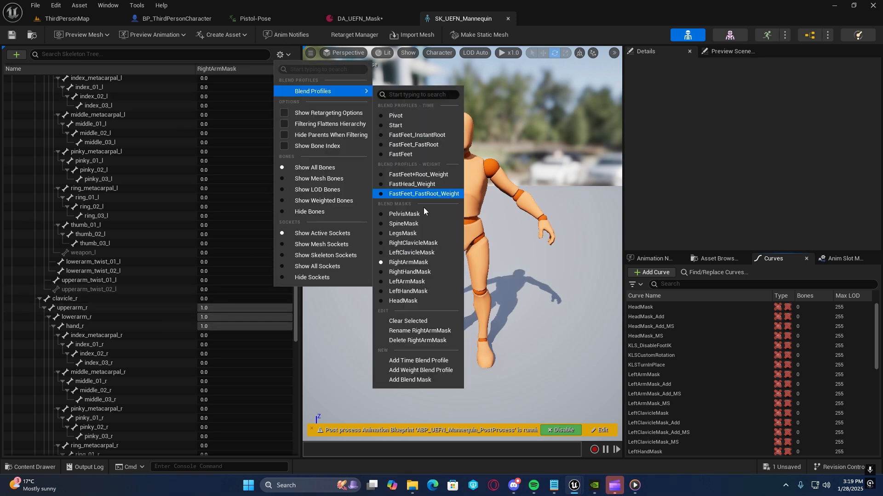
{"action": "left_click", "coordinate": [429, 282]}
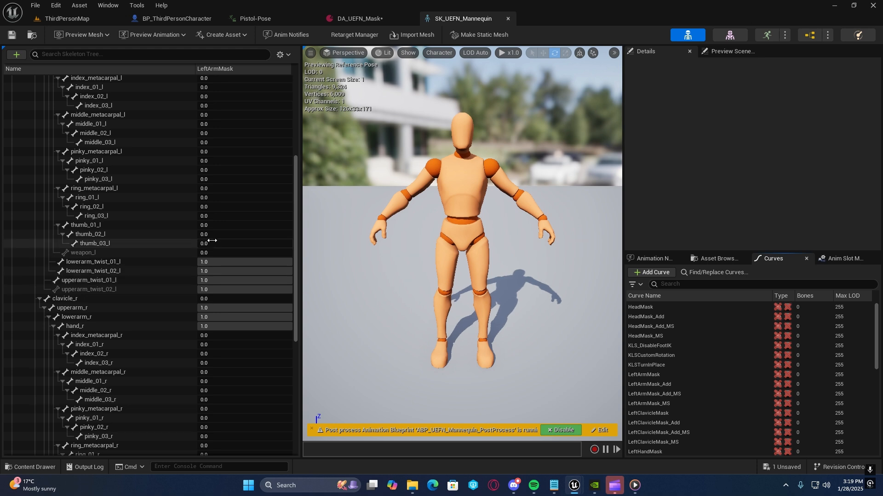
{"action": "scroll", "coordinate": [212, 242], "scroll_direction": "down", "scroll_amount": 2}
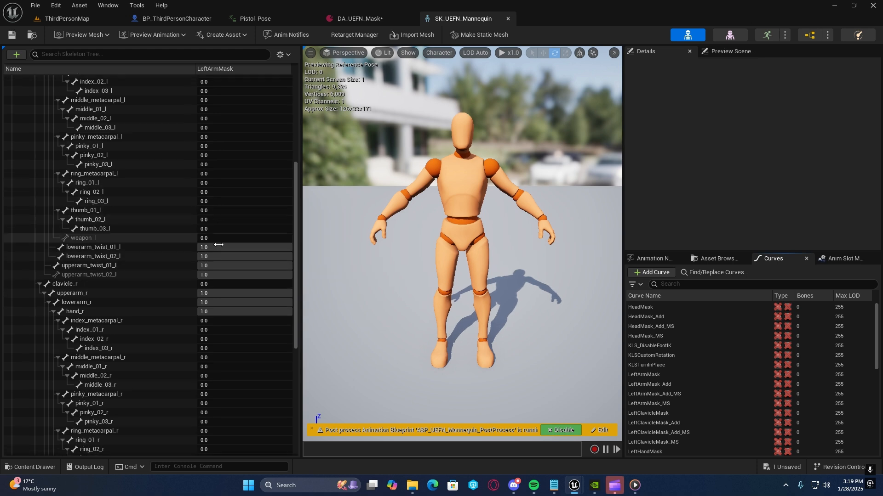
{"action": "left_click", "coordinate": [268, 297]}
{"action": "type", "text": "0"}
{"action": "left_click", "coordinate": [244, 304]}
{"action": "type", "text": "0"}
{"action": "left_click", "coordinate": [166, 302]}
{"action": "scroll", "coordinate": [179, 244], "scroll_direction": "up", "scroll_amount": 3}
{"action": "scroll", "coordinate": [183, 235], "scroll_direction": "up", "scroll_amount": 8}
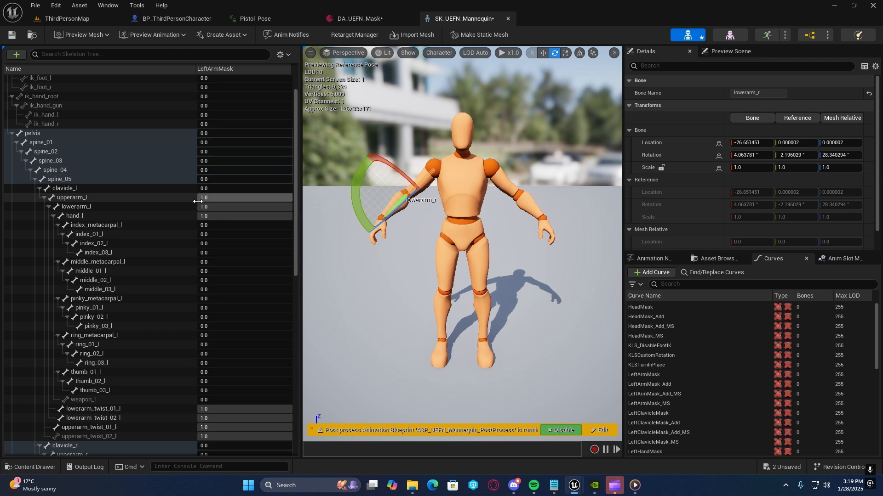
{"action": "scroll", "coordinate": [197, 202], "scroll_direction": "down", "scroll_amount": 14}
{"action": "left_click", "coordinate": [19, 38]}
Display the RightArmMask blend mask and check its weights across the whole bone tree
{"action": "left_click", "coordinate": [287, 54]}
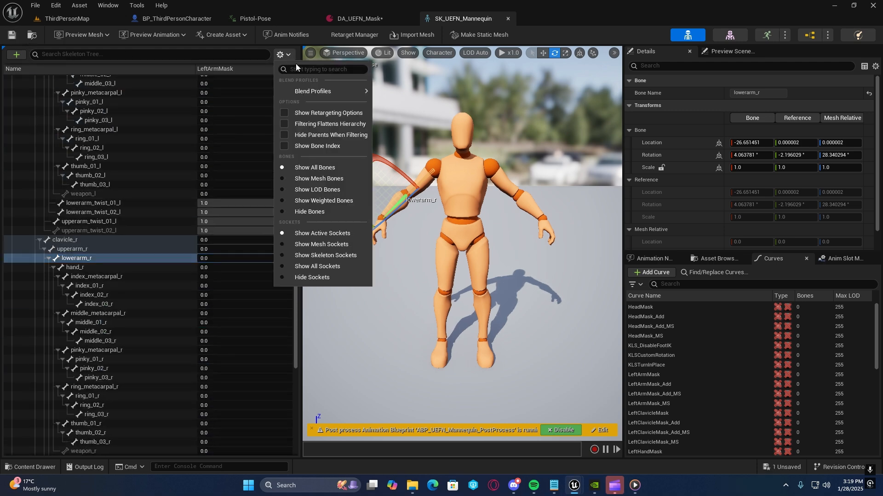
{"action": "mouse_move", "coordinate": [332, 91]}
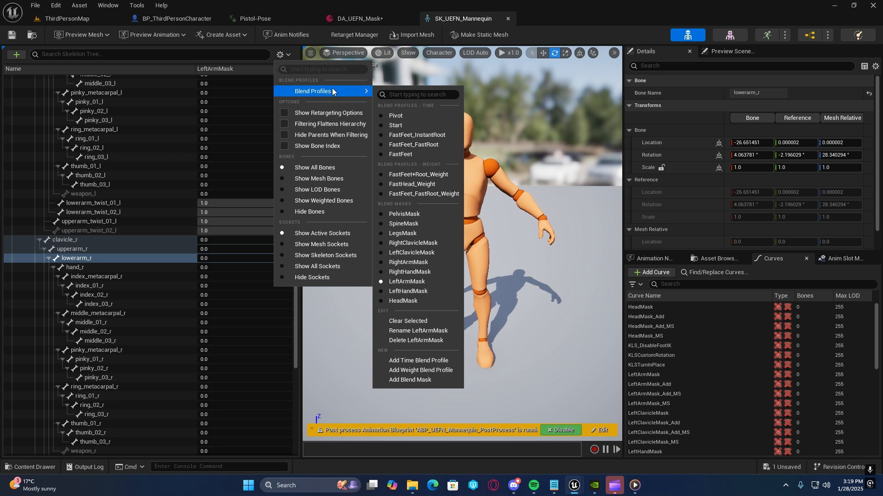
{"action": "left_click", "coordinate": [423, 266]}
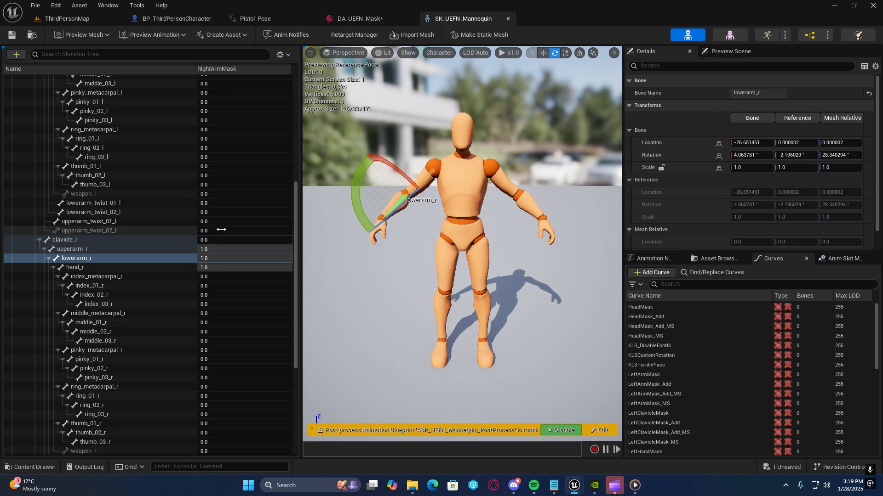
{"action": "scroll", "coordinate": [224, 233], "scroll_direction": "down", "scroll_amount": 5}
{"action": "scroll", "coordinate": [223, 232], "scroll_direction": "up", "scroll_amount": 10}
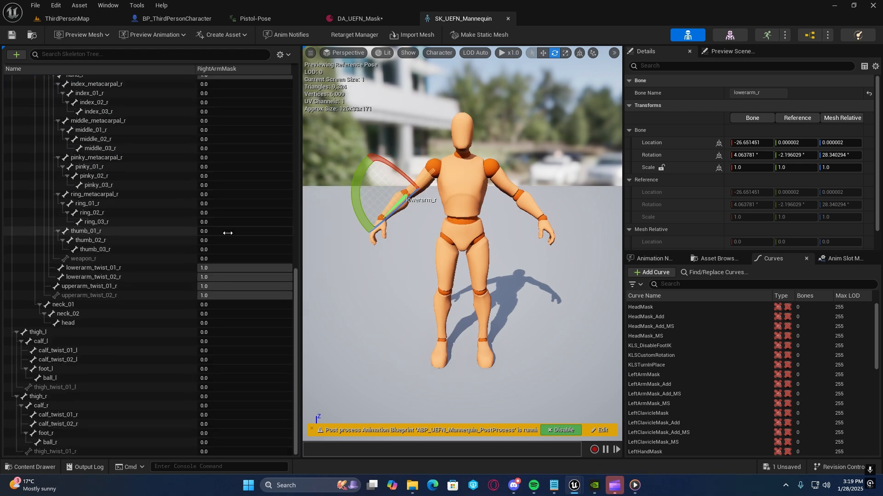
Review the RightClavicleMask and LeftClavicleMask blend masks on the skeleton
{"action": "left_click", "coordinate": [281, 54]}
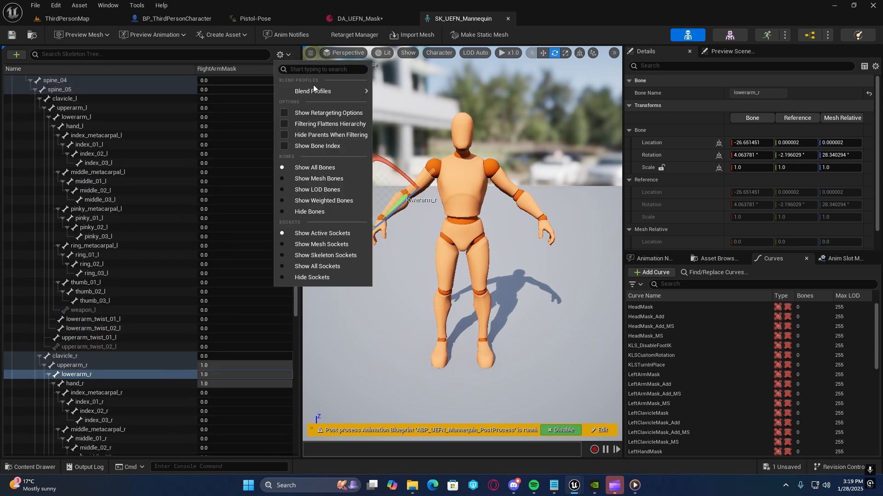
{"action": "mouse_move", "coordinate": [327, 91]}
{"action": "left_click", "coordinate": [412, 243]}
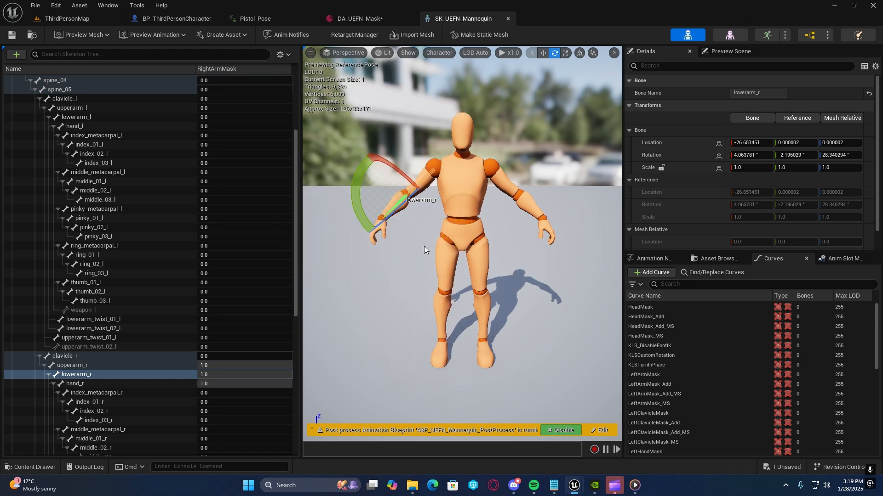
{"action": "left_click", "coordinate": [279, 55]}
{"action": "mouse_move", "coordinate": [327, 91]}
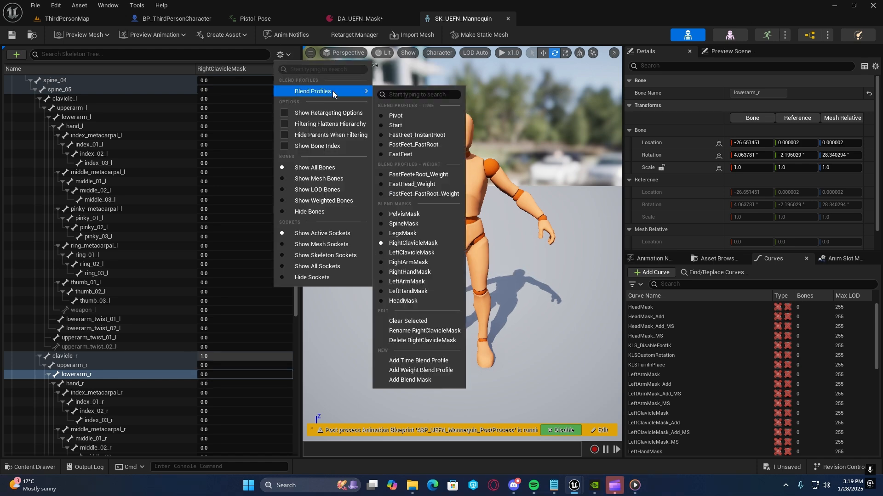
{"action": "left_click", "coordinate": [423, 253]}
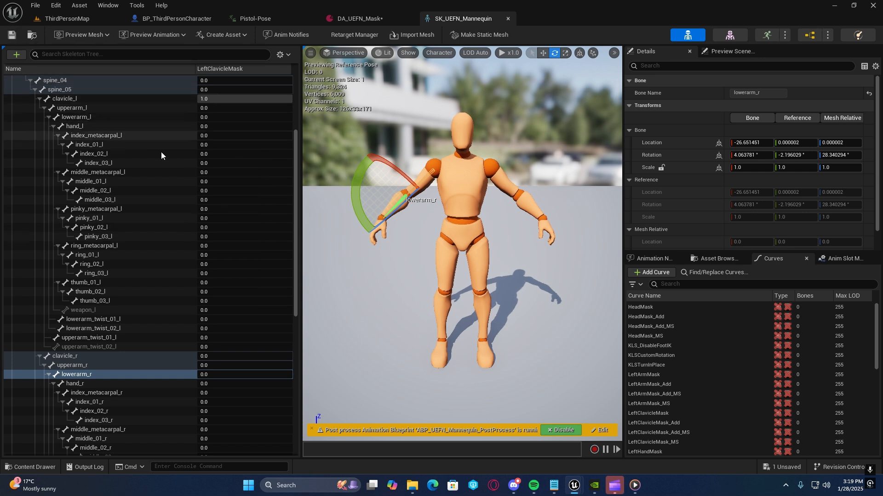
{"action": "left_click", "coordinate": [278, 60]}
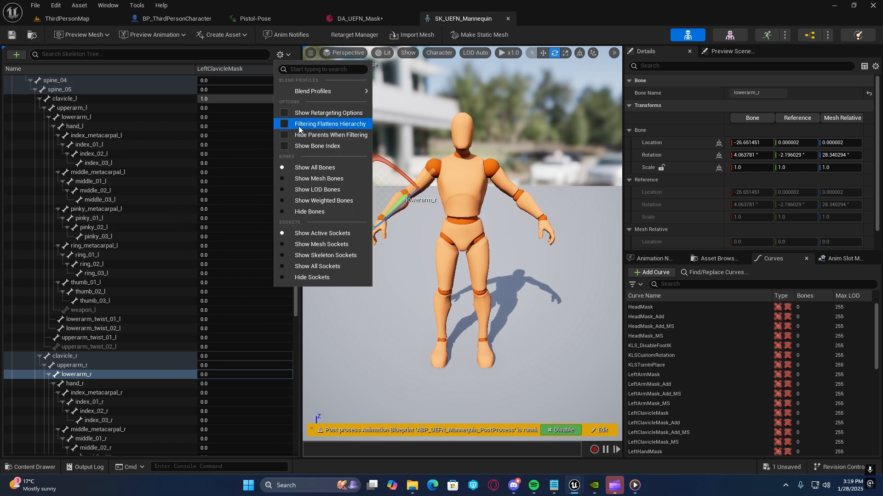
{"action": "mouse_move", "coordinate": [323, 90]}
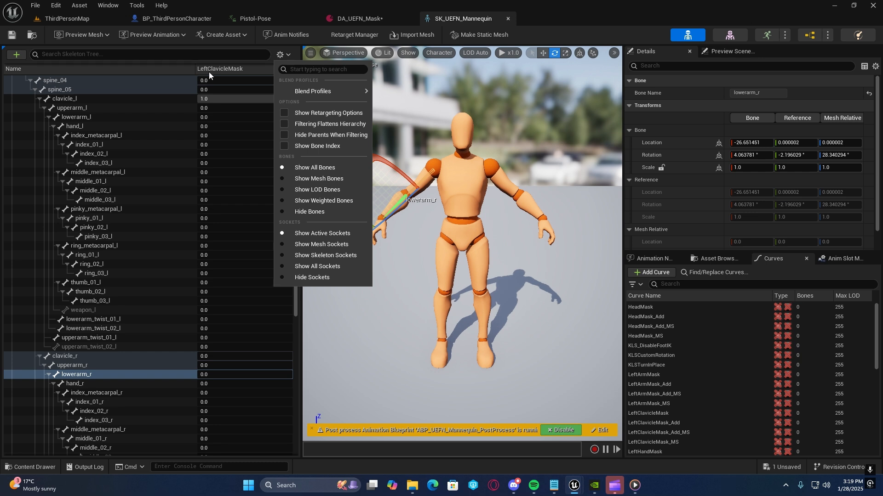
{"action": "left_click", "coordinate": [161, 65]}
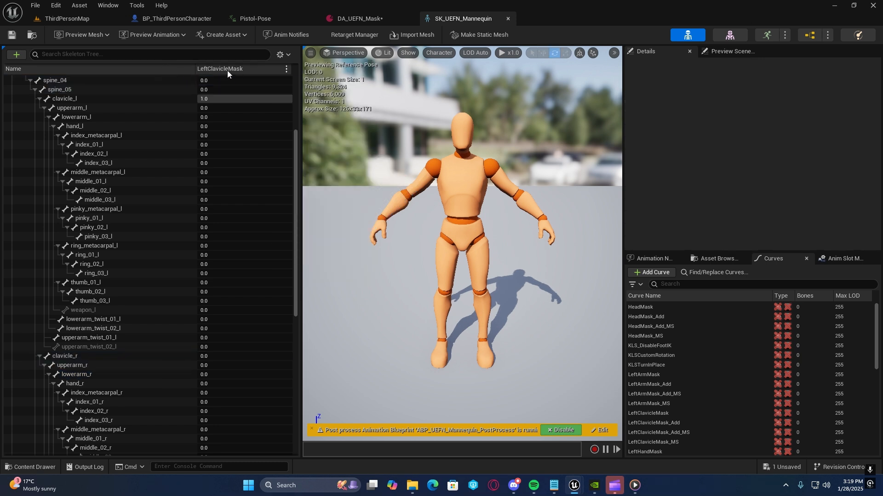
{"action": "scroll", "coordinate": [225, 70], "scroll_direction": "up", "scroll_amount": 3}
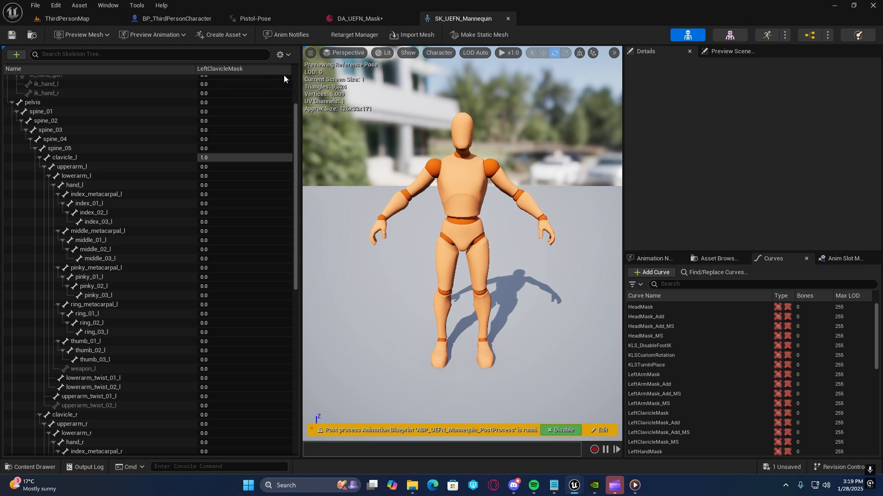
{"action": "left_click", "coordinate": [281, 54]}
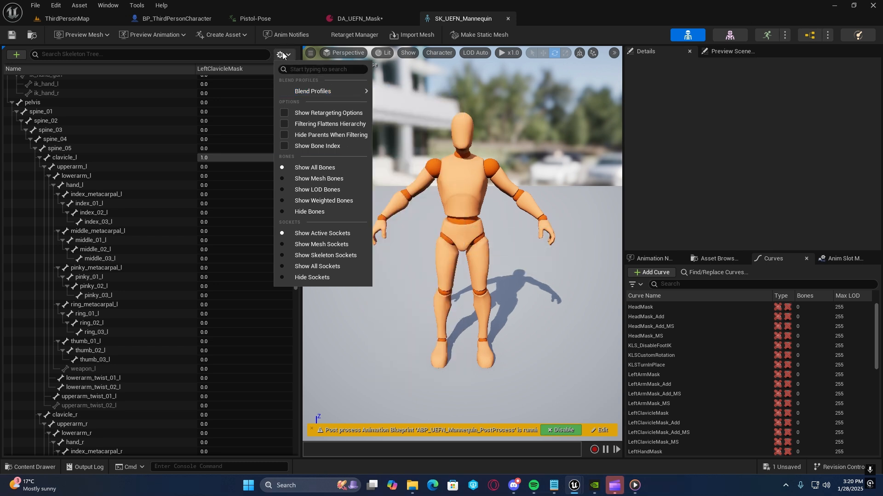
{"action": "left_click", "coordinate": [281, 55]}
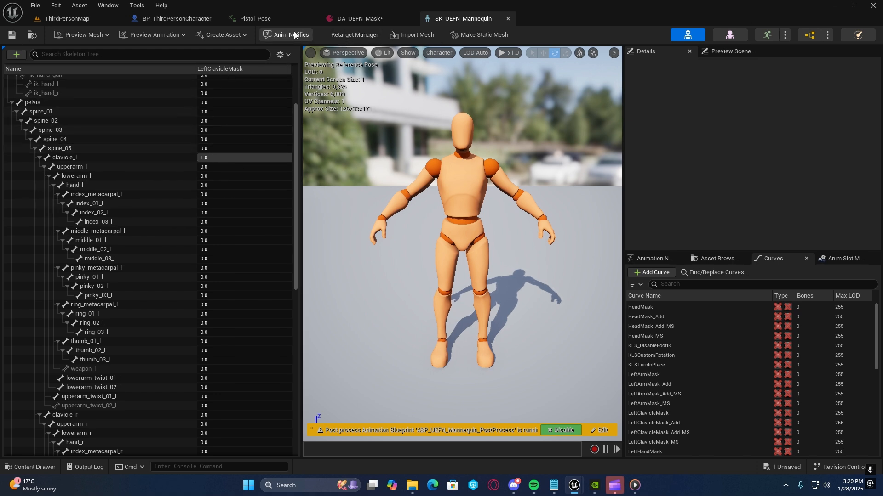
Return to the Pistol-Pose animation and show the settings of its AddKlsSkeletalDataModifier
{"action": "left_click", "coordinate": [264, 19]}
{"action": "left_click", "coordinate": [696, 83]}
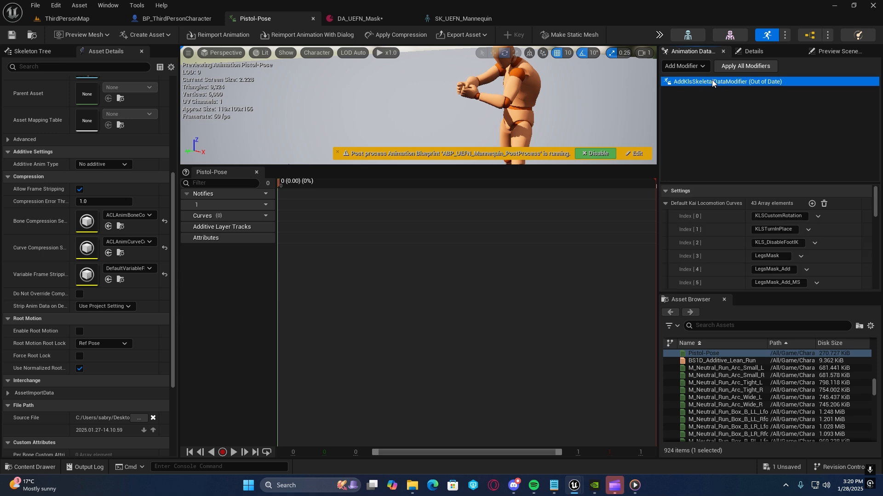
Close the Pistol-Pose animation, and collapse the Right Arm Copy Motion Params in DA_UEFN_Mask
{"action": "left_click", "coordinate": [312, 18]}
{"action": "left_click", "coordinate": [282, 18]}
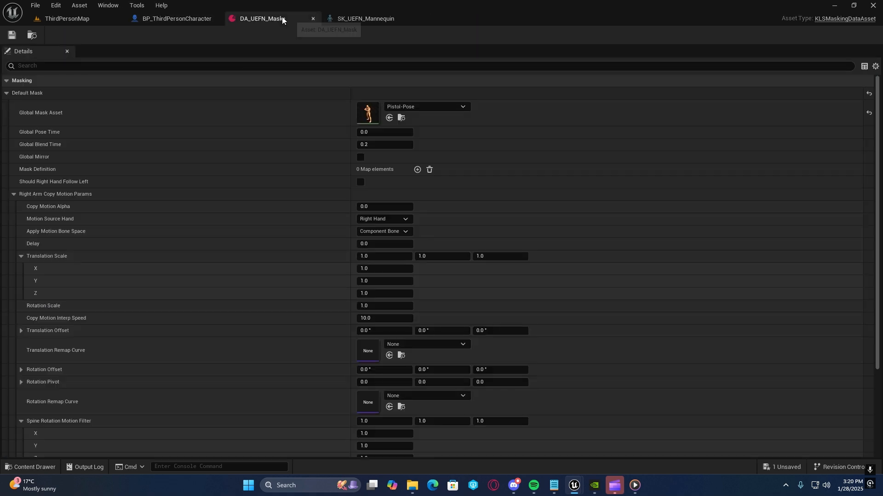
{"action": "scroll", "coordinate": [219, 184], "scroll_direction": "down", "scroll_amount": 3}
{"action": "scroll", "coordinate": [136, 173], "scroll_direction": "up", "scroll_amount": 2}
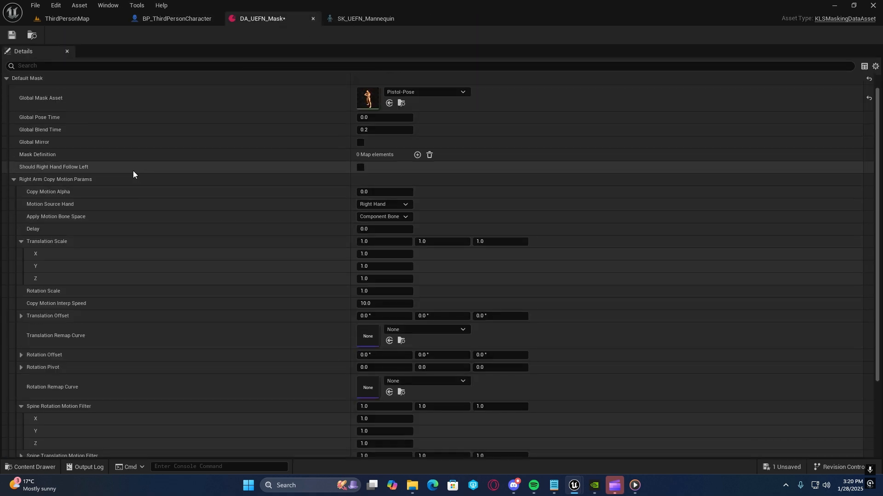
{"action": "scroll", "coordinate": [136, 173], "scroll_direction": "up", "scroll_amount": 1}
{"action": "left_click", "coordinate": [14, 194]}
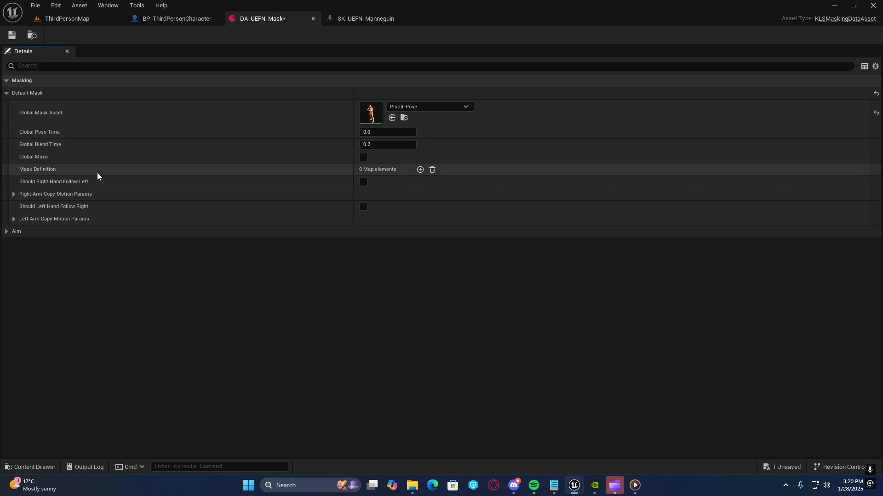
Add Spine and Right Clavicle entries to the Mask Definition of the default mask
{"action": "left_click", "coordinate": [420, 170]}
{"action": "left_click", "coordinate": [69, 183]}
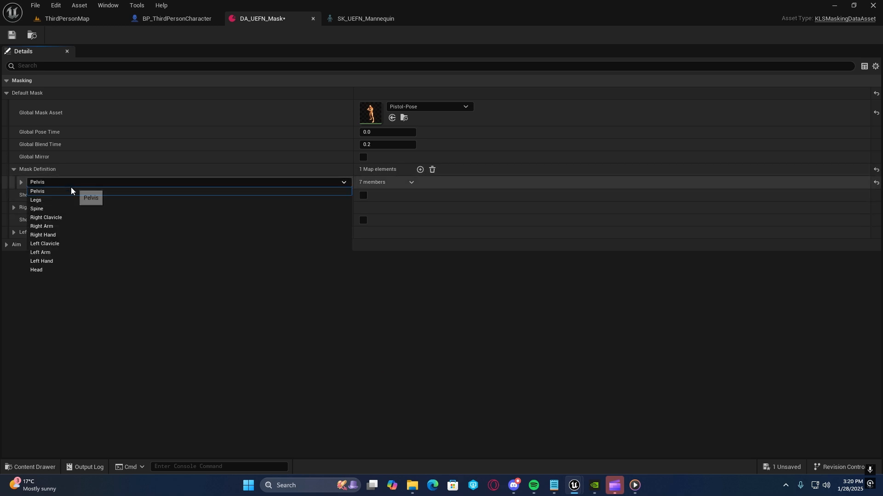
{"action": "left_click", "coordinate": [73, 207]}
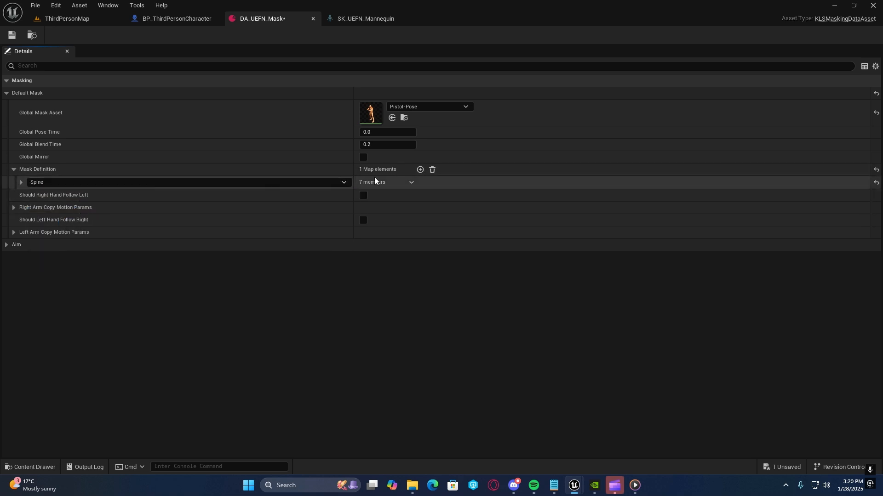
{"action": "left_click", "coordinate": [419, 170]}
{"action": "left_click", "coordinate": [70, 195]}
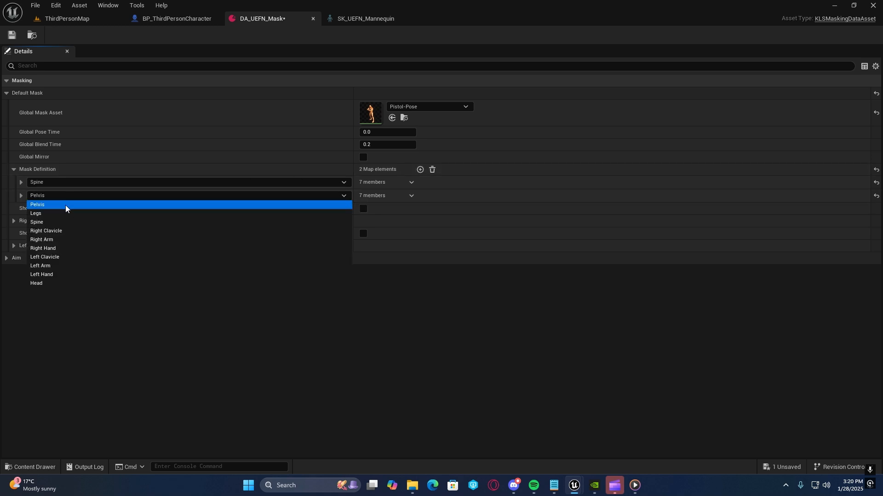
{"action": "left_click", "coordinate": [65, 230]}
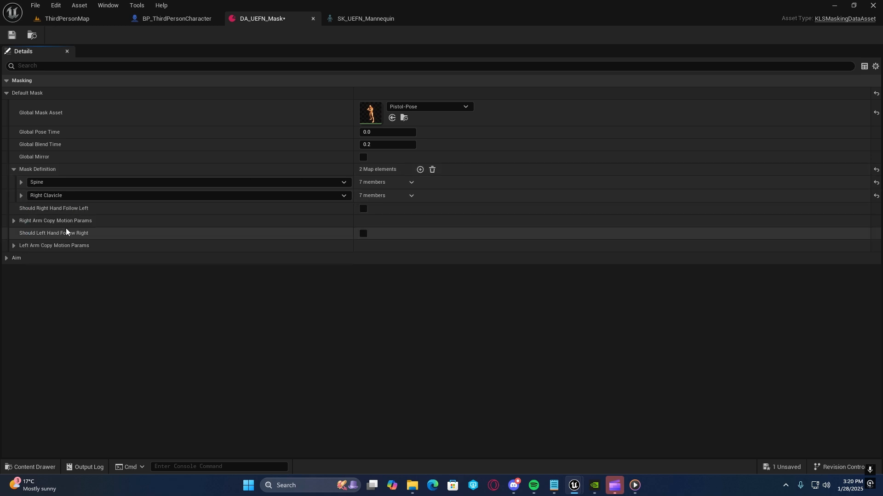
Add Right Arm and Right Hand entries to the Mask Definition
{"action": "left_click", "coordinate": [420, 169]}
{"action": "left_click", "coordinate": [69, 208]}
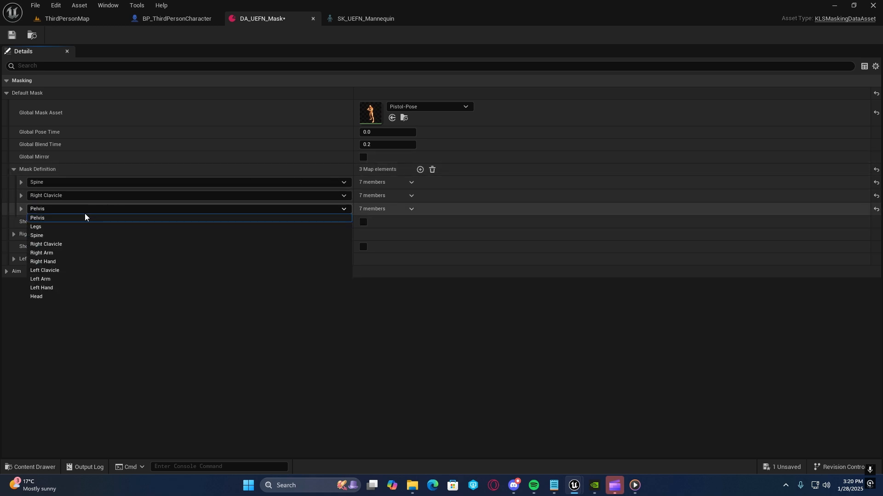
{"action": "left_click", "coordinate": [68, 254]}
{"action": "left_click", "coordinate": [420, 170]}
{"action": "left_click", "coordinate": [61, 224]}
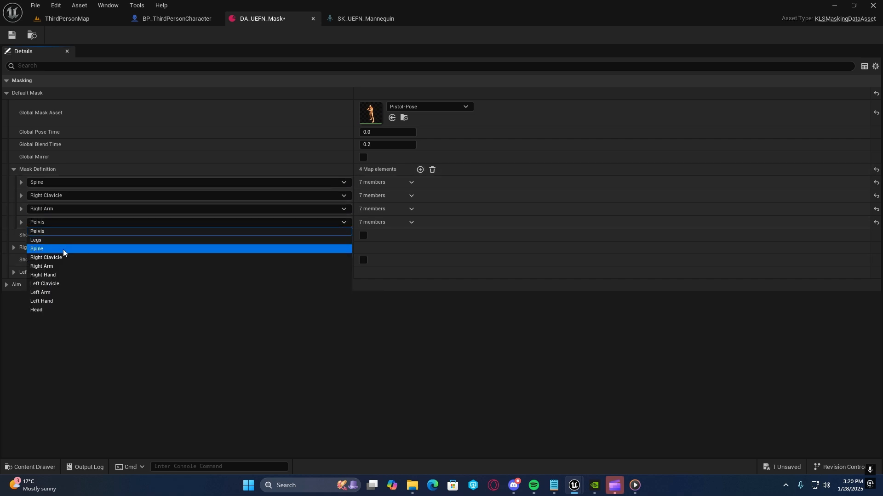
{"action": "left_click", "coordinate": [75, 277]}
Add Left Clavicle and Left Arm entries to the Mask Definition
{"action": "left_click", "coordinate": [420, 170]}
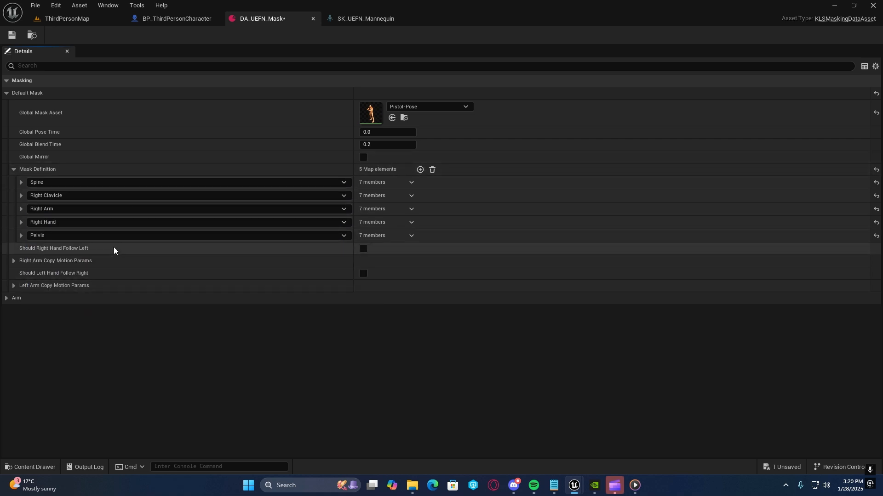
{"action": "left_click", "coordinate": [73, 237]}
{"action": "left_click", "coordinate": [84, 299]}
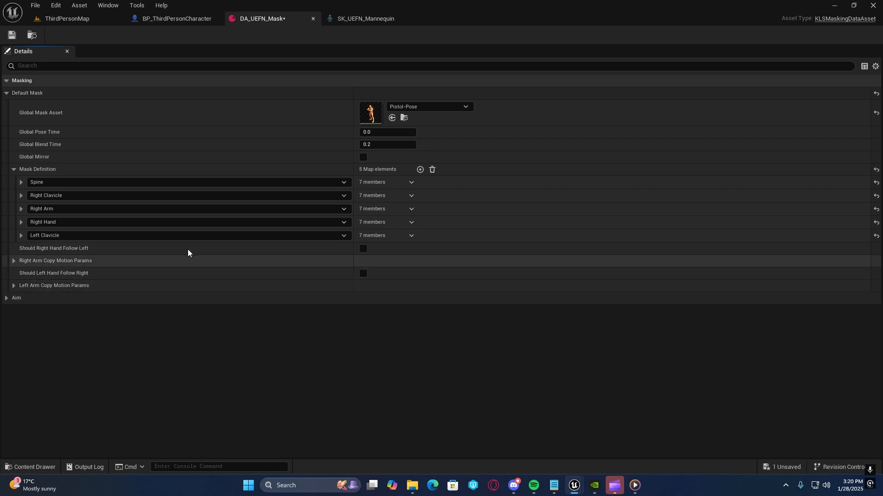
{"action": "left_click", "coordinate": [420, 169]}
{"action": "left_click", "coordinate": [77, 248]}
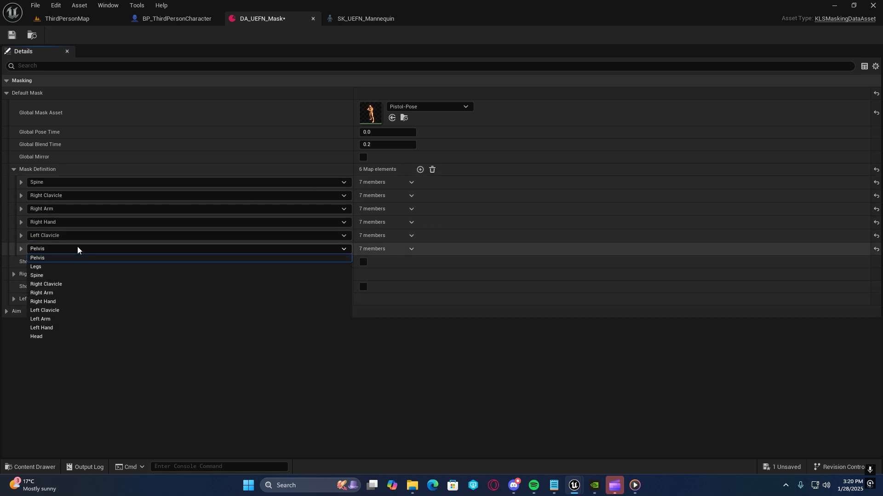
{"action": "left_click", "coordinate": [76, 319]}
Add Left Hand and Head entries to the Mask Definition
{"action": "left_click", "coordinate": [420, 170]}
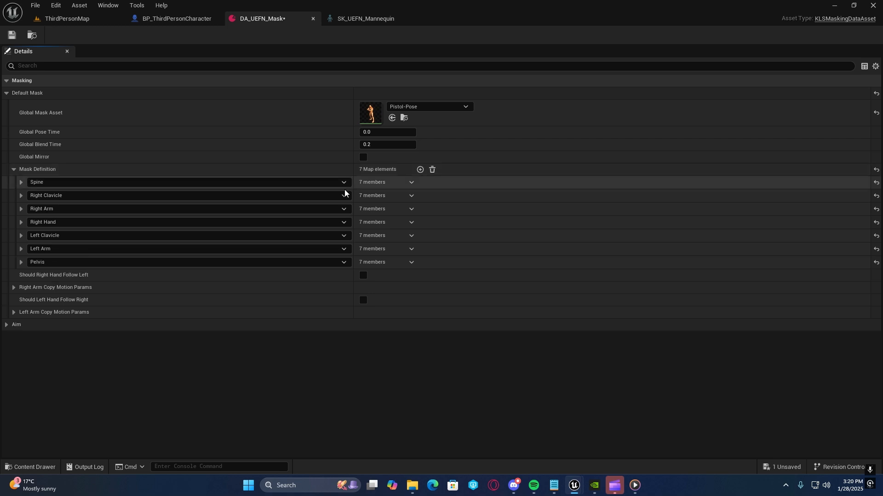
{"action": "left_click", "coordinate": [73, 263]}
{"action": "left_click", "coordinate": [63, 341]}
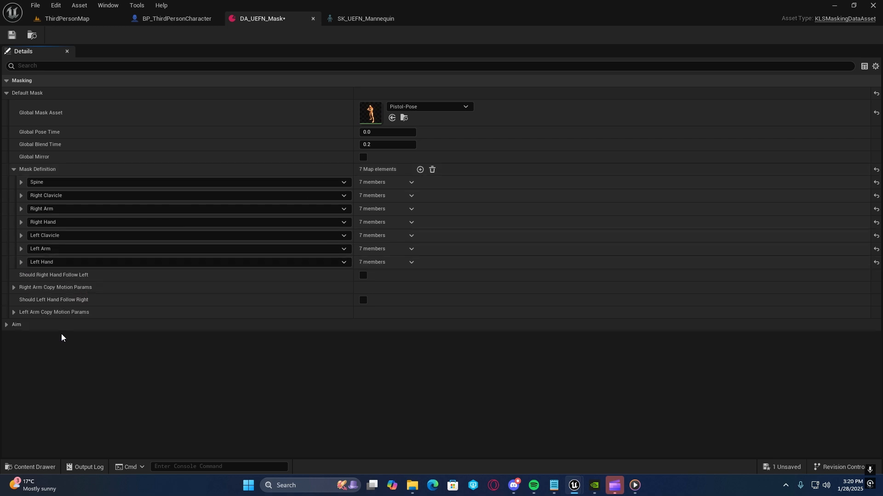
{"action": "left_click", "coordinate": [419, 170]}
{"action": "left_click", "coordinate": [49, 276]}
{"action": "left_click", "coordinate": [55, 362]}
For the Spine entry, set Override Weight to 1.0 and Additive Weight to 0.4, and enable Use Mesh Space Override
{"action": "left_click", "coordinate": [21, 182]}
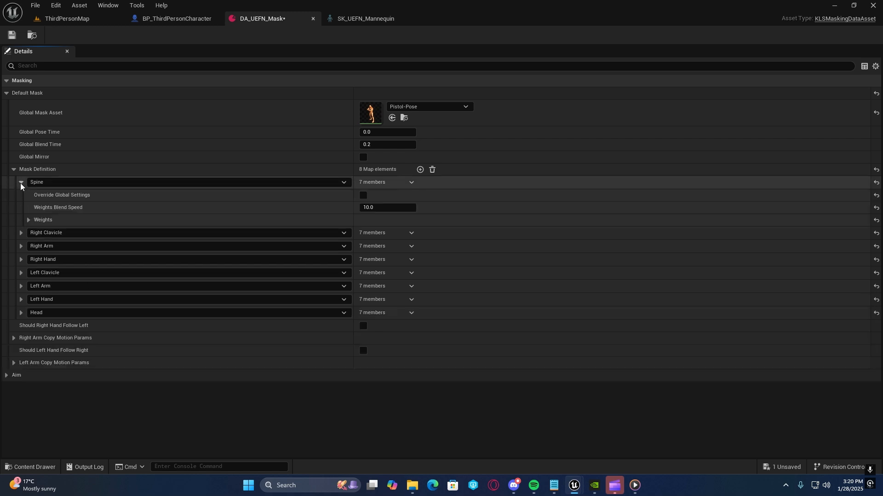
{"action": "left_click", "coordinate": [28, 220]}
{"action": "left_click", "coordinate": [378, 232]}
{"action": "type", "text": "1"}
{"action": "left_click", "coordinate": [363, 245]}
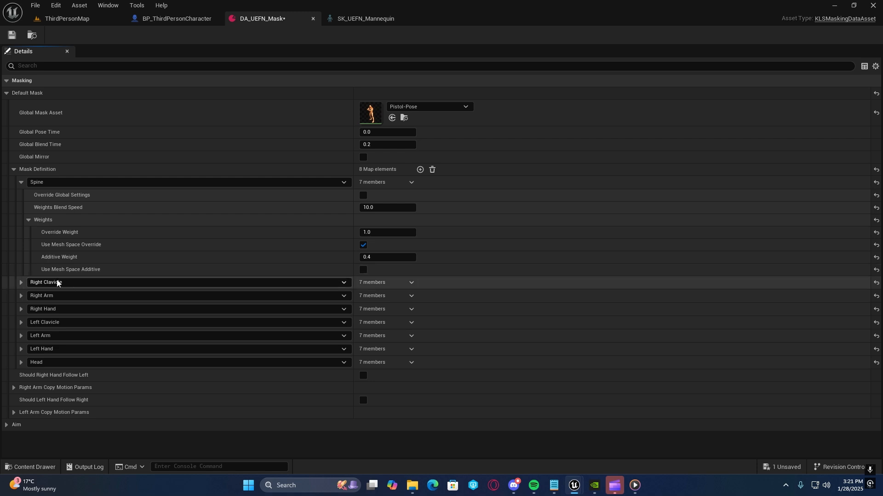
Set the Right Clavicle entry's Override Weight to 1.0 and its Additive Weight to 0.2
{"action": "left_click", "coordinate": [21, 282]}
{"action": "left_click", "coordinate": [29, 321]}
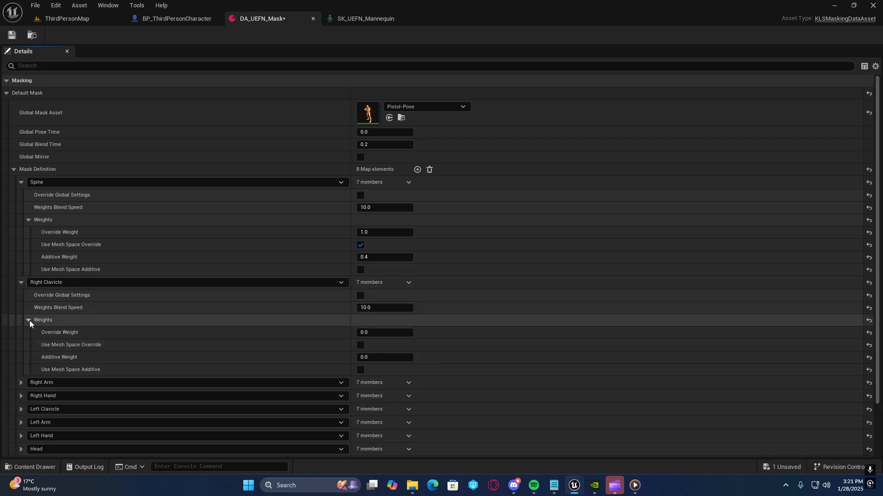
{"action": "scroll", "coordinate": [151, 294], "scroll_direction": "down", "scroll_amount": 2}
{"action": "scroll", "coordinate": [150, 294], "scroll_direction": "down", "scroll_amount": 1}
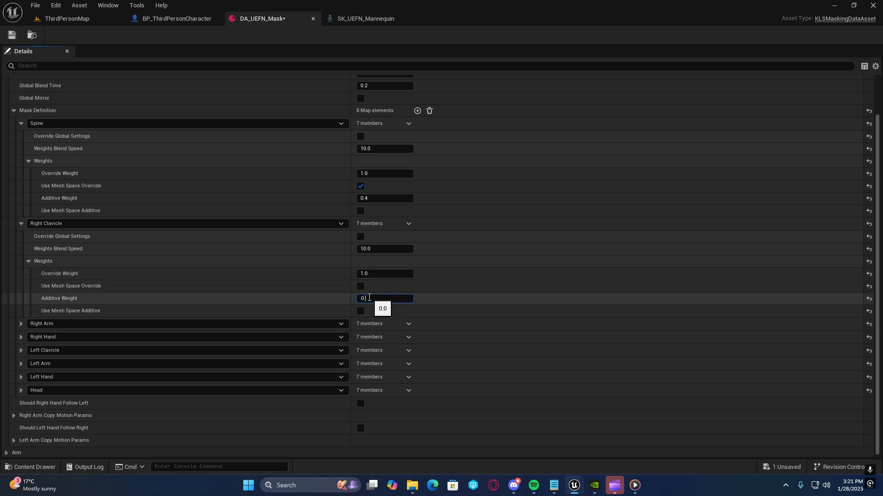
Set the Right Arm entry's Override Weight to 1.0 and collapse the entry
{"action": "left_click", "coordinate": [21, 323]}
{"action": "left_click", "coordinate": [29, 361]}
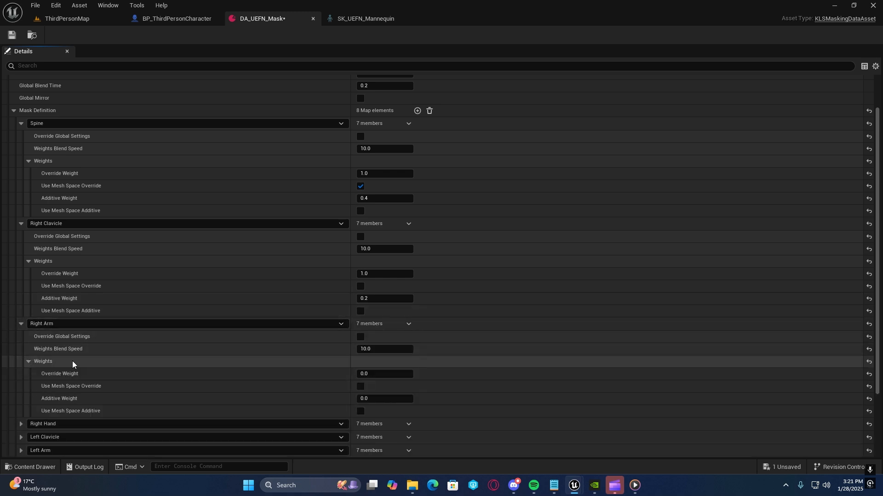
{"action": "scroll", "coordinate": [230, 379], "scroll_direction": "down", "scroll_amount": 3}
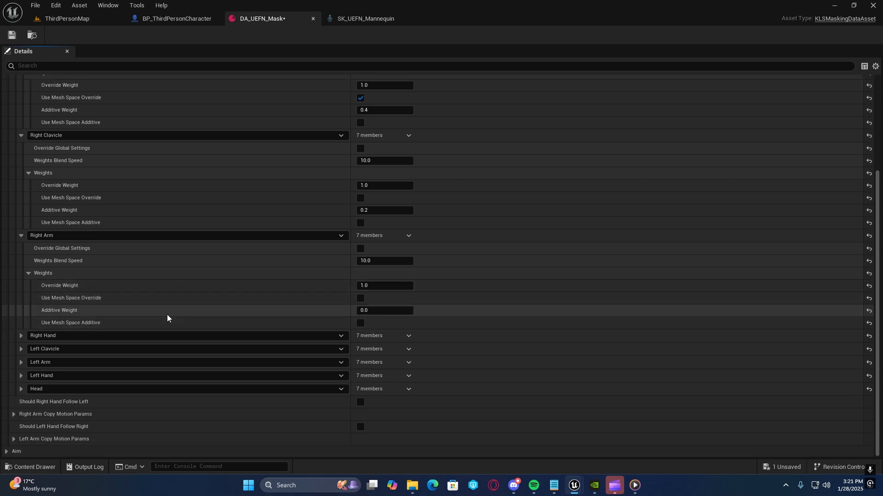
{"action": "left_click", "coordinate": [29, 274]}
{"action": "left_click", "coordinate": [21, 285]}
Set the Override Weight of the Right Hand entry and collapse the entry
{"action": "left_click", "coordinate": [21, 335]}
{"action": "left_click", "coordinate": [29, 373]}
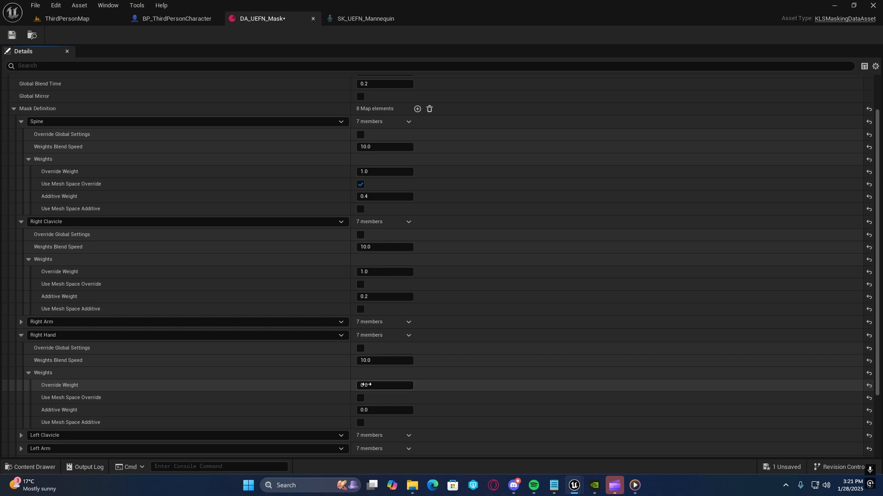
{"action": "left_click", "coordinate": [21, 335]}
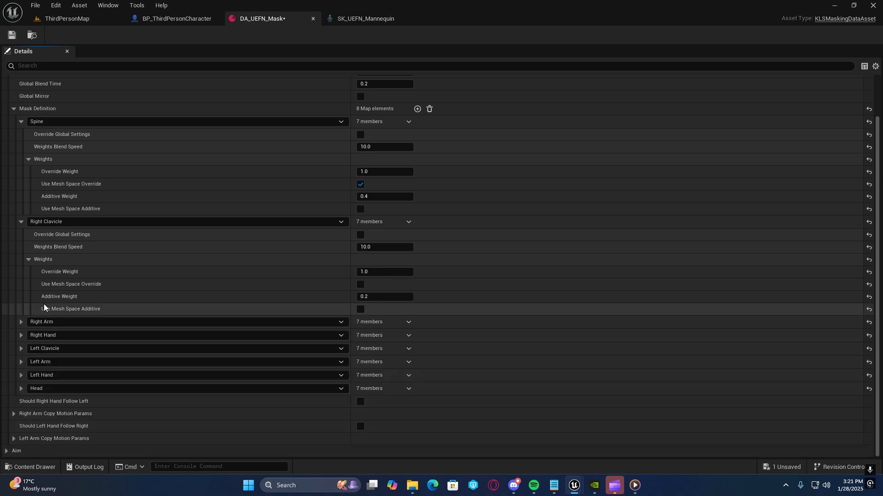
Set the Left Clavicle entry's Override Weight to 1.0, edit its Additive Weight, and collapse the entry
{"action": "left_click", "coordinate": [21, 349]}
{"action": "scroll", "coordinate": [85, 339], "scroll_direction": "down", "scroll_amount": 1}
{"action": "left_click", "coordinate": [29, 356]}
{"action": "scroll", "coordinate": [120, 329], "scroll_direction": "down", "scroll_amount": 2}
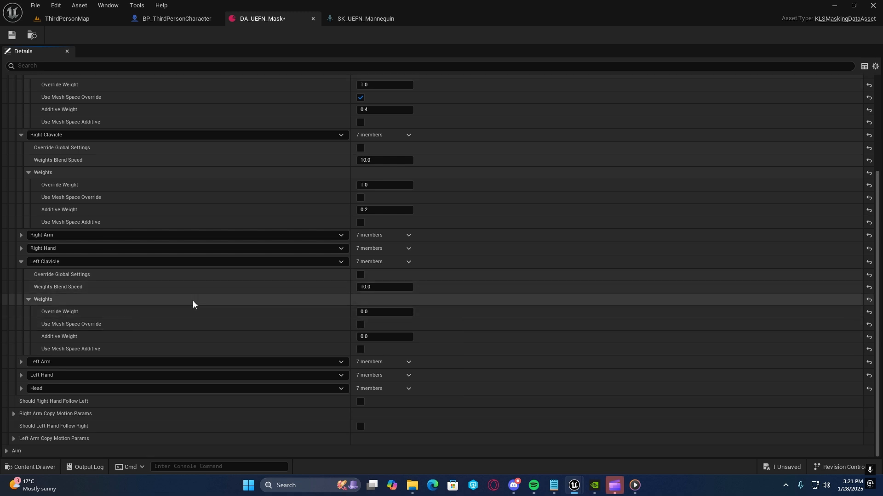
{"action": "left_click", "coordinate": [381, 312]}
{"action": "type", "text": "1"}
{"action": "key", "text": "Return"}
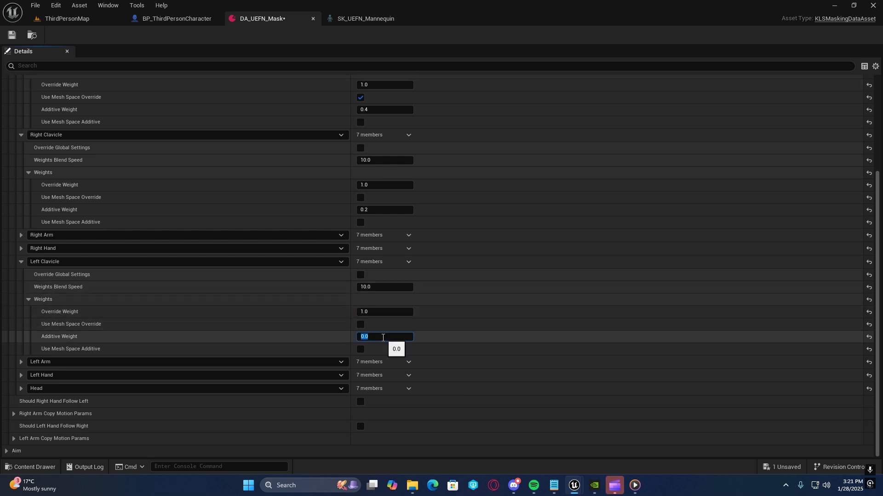
{"action": "left_click", "coordinate": [28, 299]}
{"action": "left_click", "coordinate": [21, 309]}
Set the Override Weight of the Left Arm entry and collapse the entry
{"action": "left_click", "coordinate": [21, 361]}
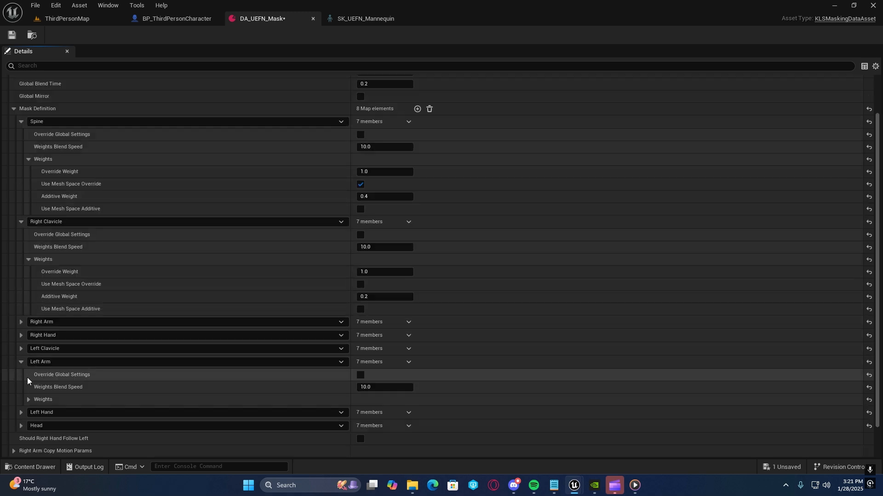
{"action": "left_click", "coordinate": [29, 399]}
{"action": "scroll", "coordinate": [90, 352], "scroll_direction": "down", "scroll_amount": 4}
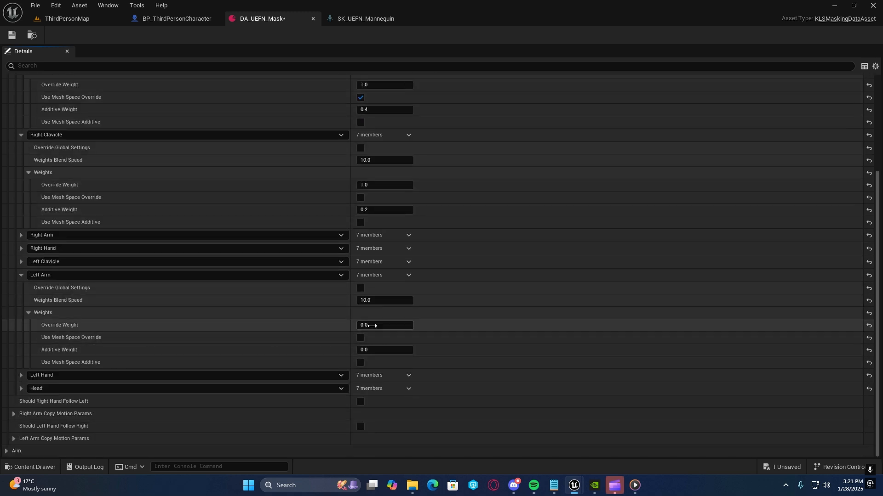
{"action": "left_click", "coordinate": [21, 275]}
Set the Override Weight of the Left Hand entry and collapse the entry
{"action": "left_click", "coordinate": [21, 375]}
{"action": "scroll", "coordinate": [41, 373], "scroll_direction": "down", "scroll_amount": 2}
{"action": "left_click", "coordinate": [28, 376]}
{"action": "scroll", "coordinate": [229, 337], "scroll_direction": "down", "scroll_amount": 2}
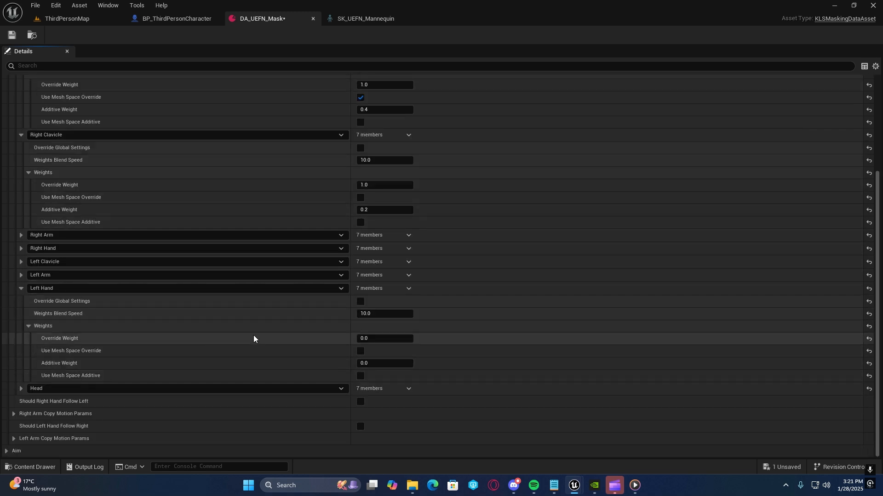
{"action": "left_click", "coordinate": [22, 288]}
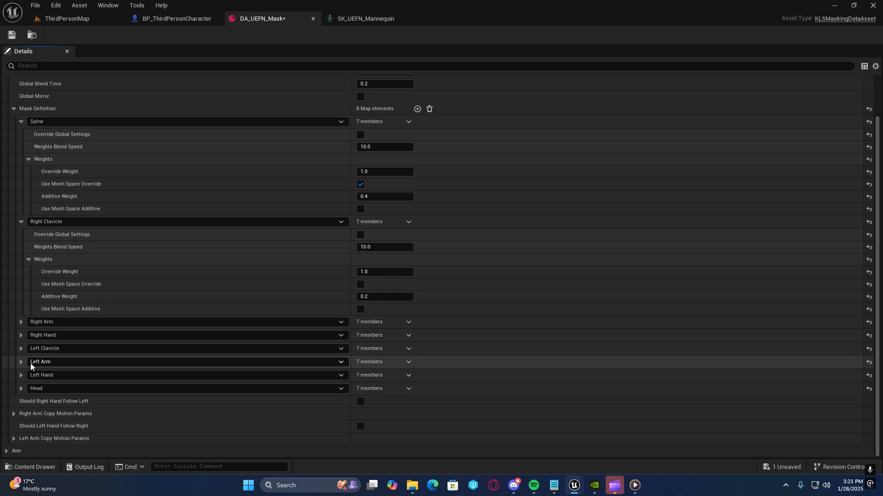
Set the Head entry's Override Weight and Additive Weight to 0.5, and collapse the entries that are still expanded
{"action": "left_click", "coordinate": [21, 389]}
{"action": "scroll", "coordinate": [41, 363], "scroll_direction": "down", "scroll_amount": 2}
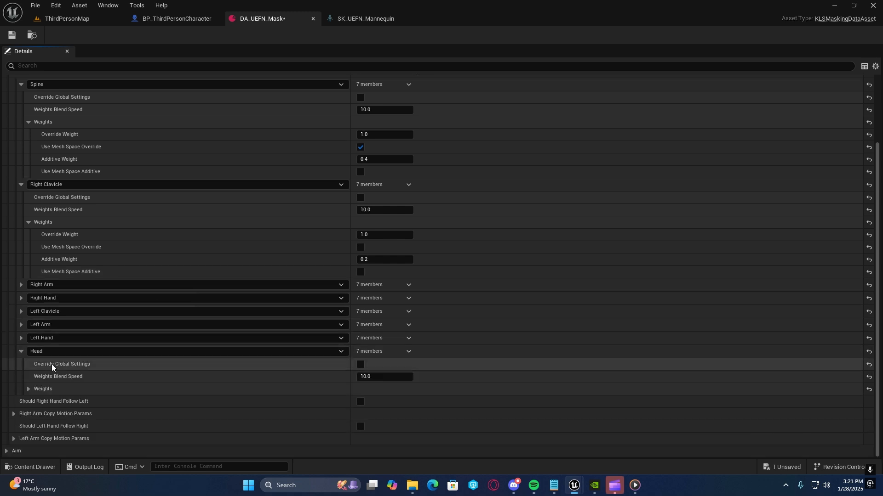
{"action": "left_click", "coordinate": [28, 388]}
{"action": "scroll", "coordinate": [218, 334], "scroll_direction": "down", "scroll_amount": 1}
{"action": "scroll", "coordinate": [217, 335], "scroll_direction": "down", "scroll_amount": 1}
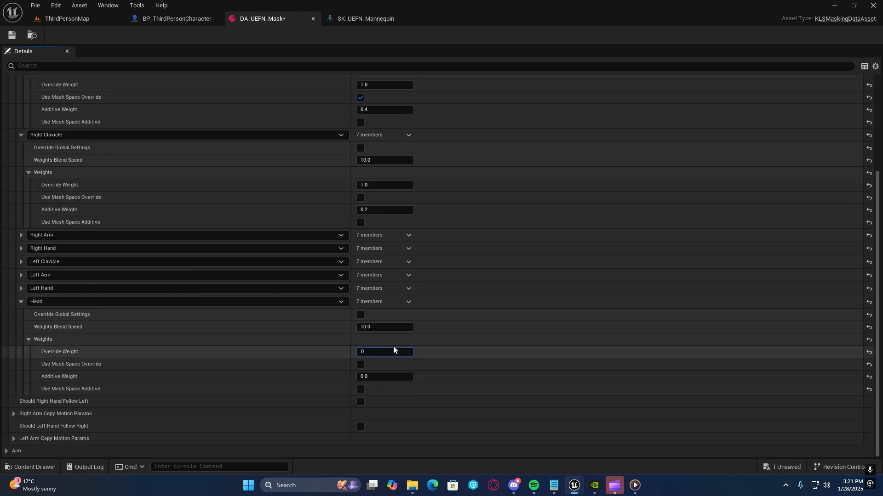
{"action": "type", "text": "5"}
{"action": "left_click", "coordinate": [380, 377]}
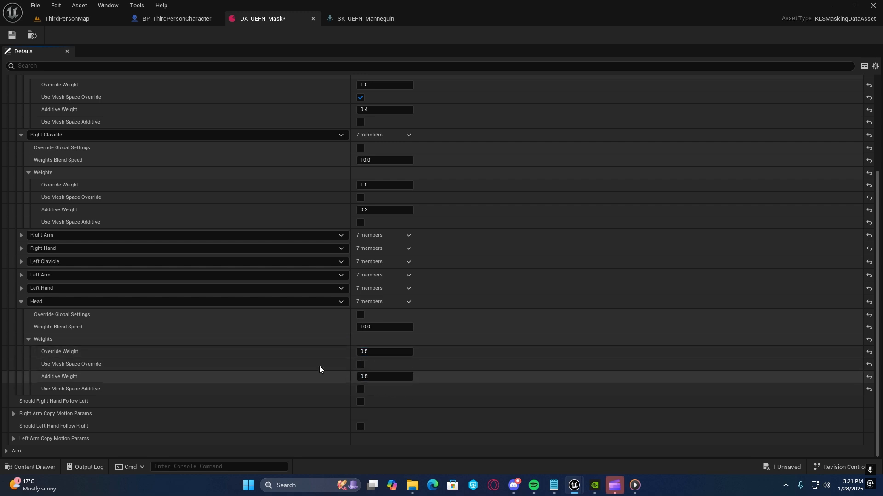
{"action": "left_click", "coordinate": [22, 302]}
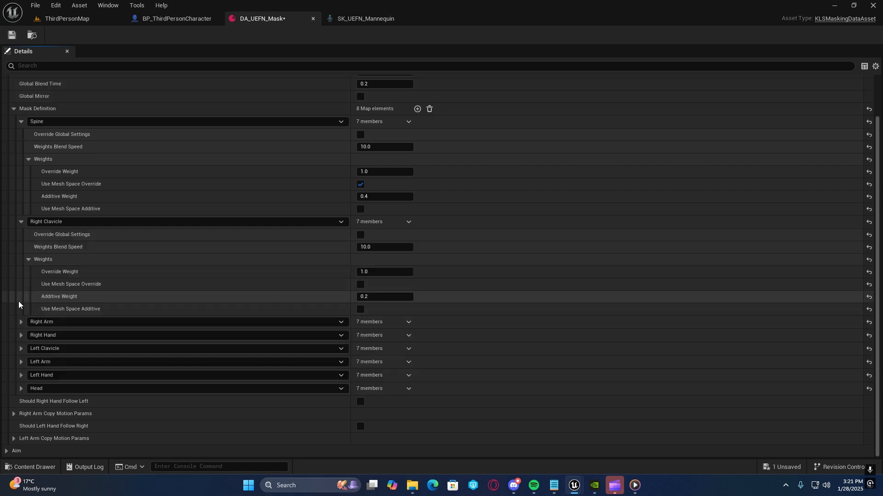
{"action": "left_click", "coordinate": [21, 221]}
{"action": "left_click", "coordinate": [21, 182]}
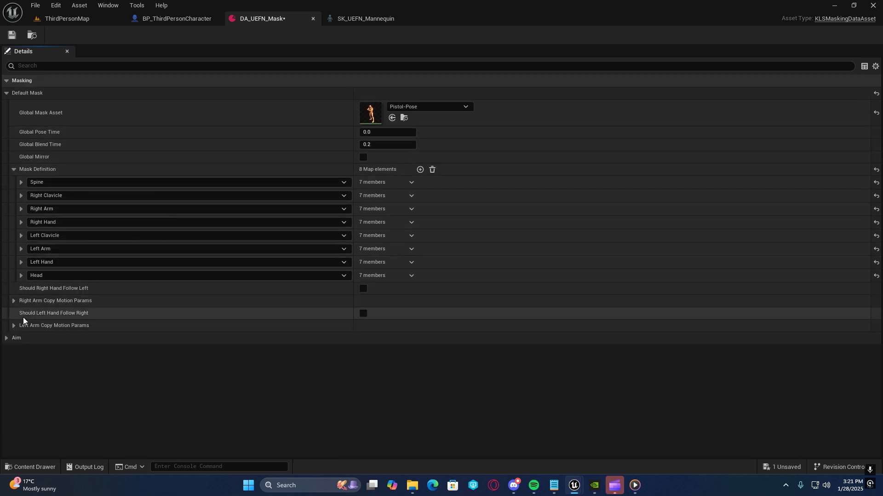
Check the hand placement in the Pistol-Pose animation, and enable Should Left Hand Follow Right in DA_UEFN_Mask
{"action": "double_click", "coordinate": [372, 118]}
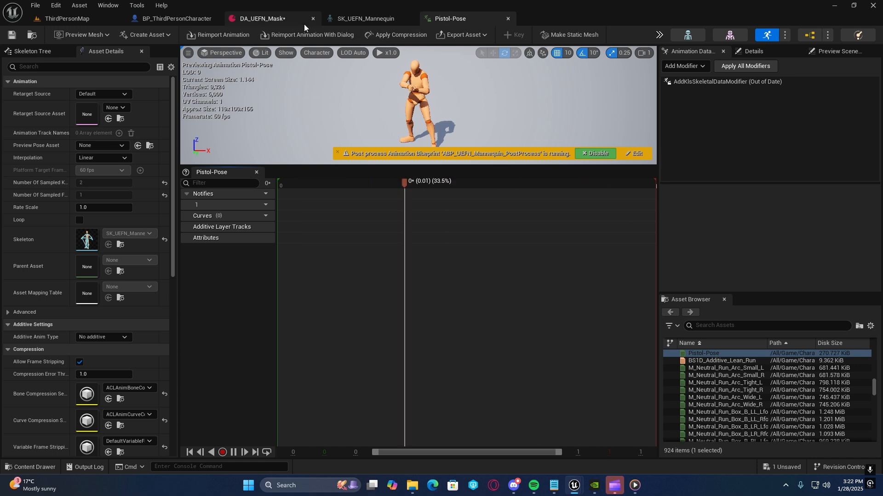
{"action": "left_click", "coordinate": [275, 19]}
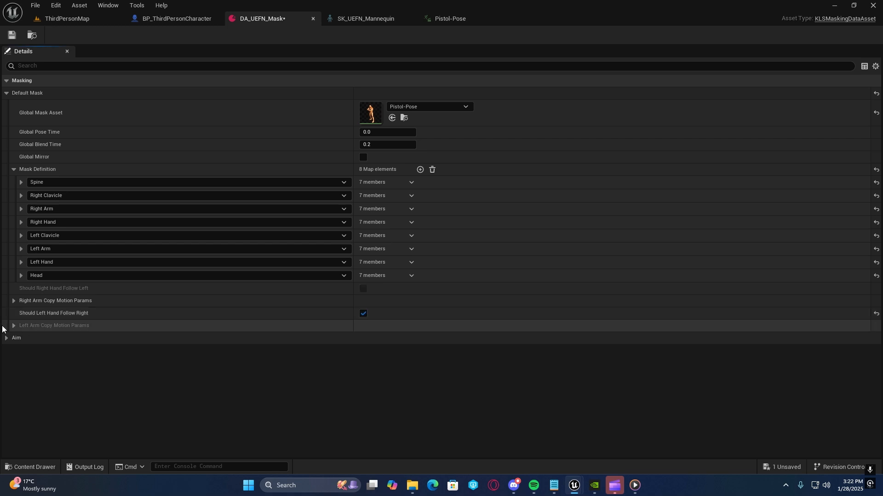
In Right Arm Copy Motion Params, set Copy Motion Alpha to 1.0, Translation Scale X, Y and Z to 0.2, and Rotation Scale to 0.0
{"action": "left_click", "coordinate": [15, 301]}
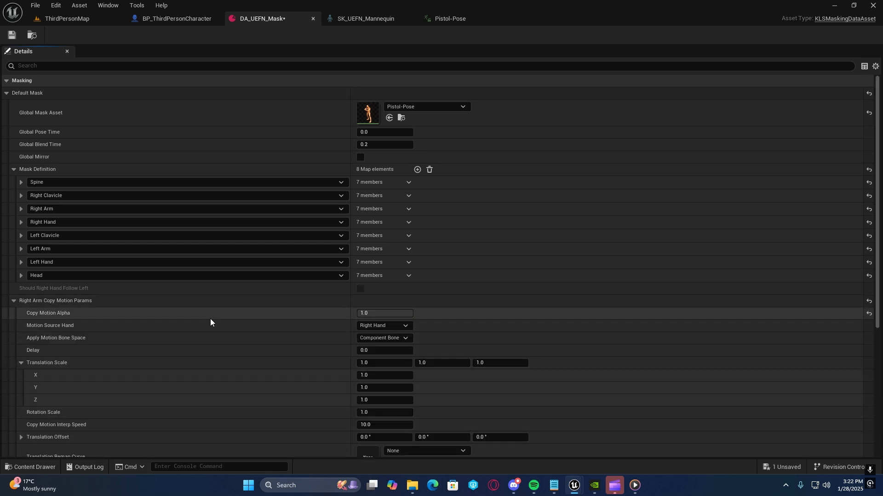
{"action": "scroll", "coordinate": [274, 309], "scroll_direction": "down", "scroll_amount": 4}
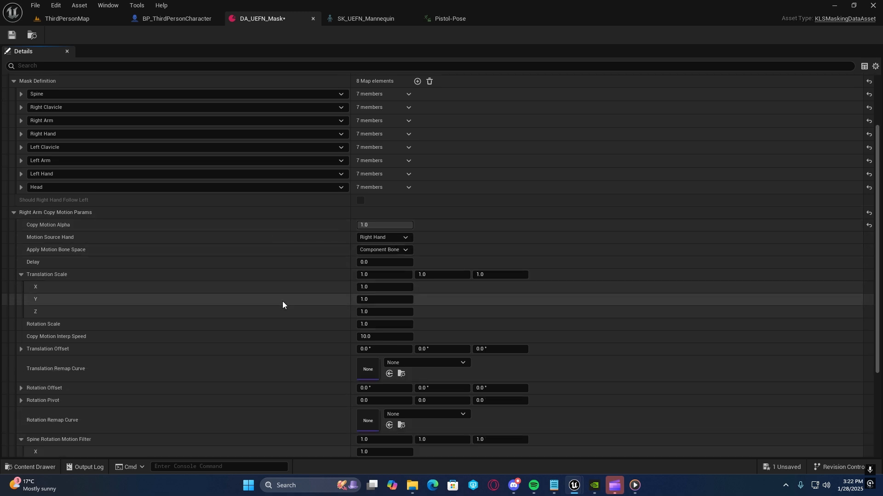
{"action": "scroll", "coordinate": [302, 275], "scroll_direction": "down", "scroll_amount": 2}
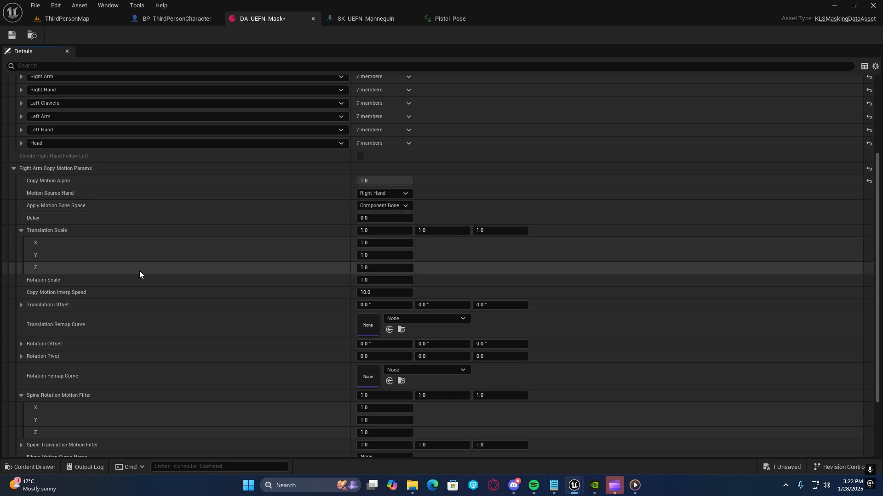
{"action": "left_click", "coordinate": [379, 240]}
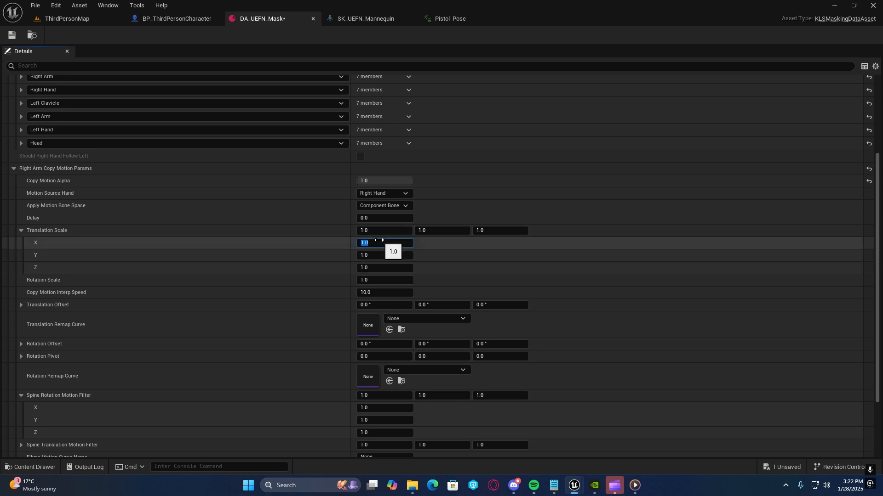
{"action": "type", "text": "0.2"}
{"action": "left_click", "coordinate": [379, 254]}
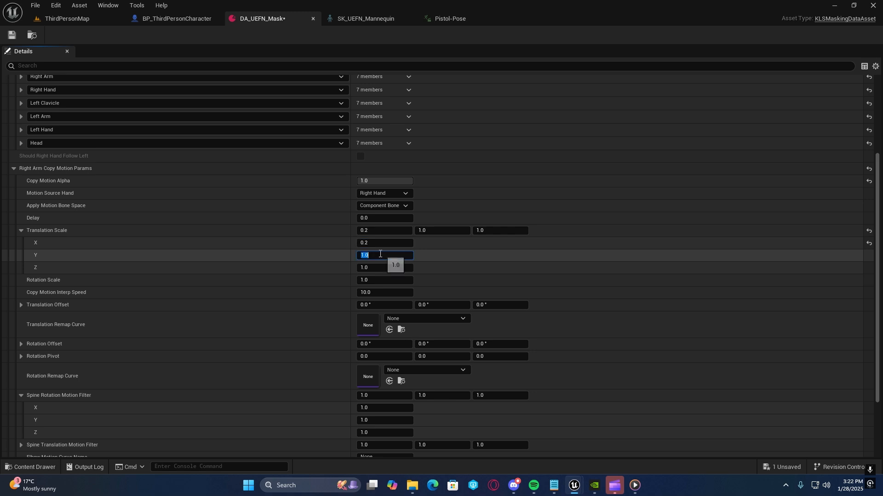
{"action": "type", "text": "0.2"}
{"action": "scroll", "coordinate": [273, 263], "scroll_direction": "down", "scroll_amount": 2}
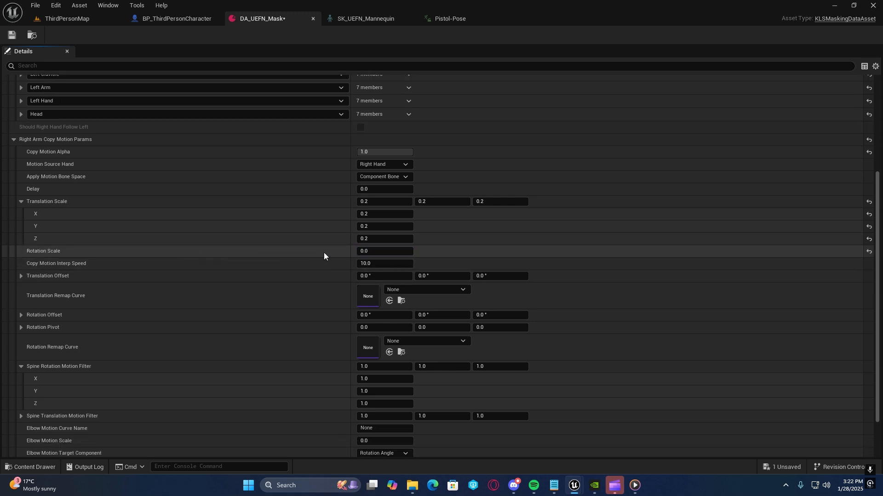
Review the remaining Right Arm Copy Motion Params and save the DA_UEFN_Mask data asset
{"action": "scroll", "coordinate": [311, 258], "scroll_direction": "down", "scroll_amount": 1}
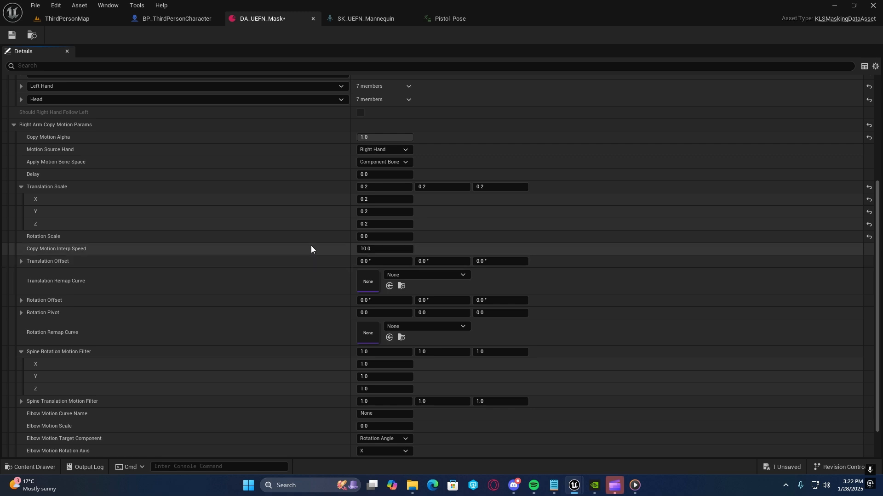
{"action": "scroll", "coordinate": [312, 243], "scroll_direction": "down", "scroll_amount": 2}
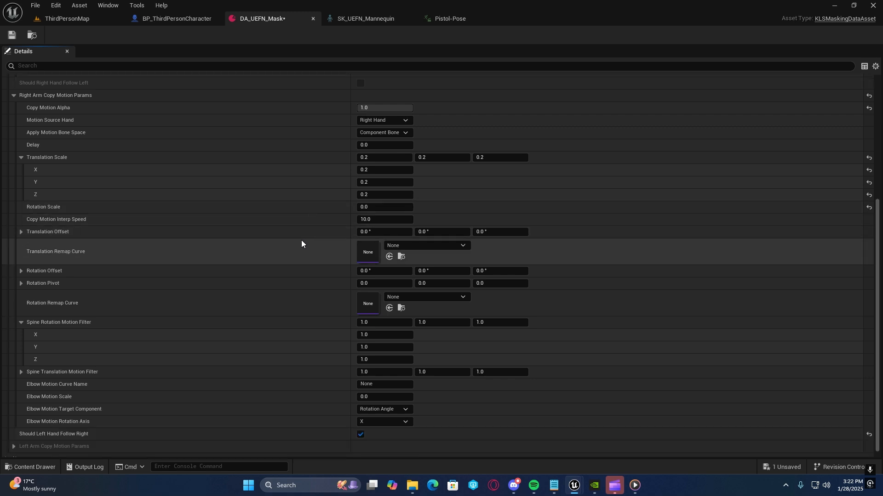
{"action": "scroll", "coordinate": [302, 239], "scroll_direction": "down", "scroll_amount": 1}
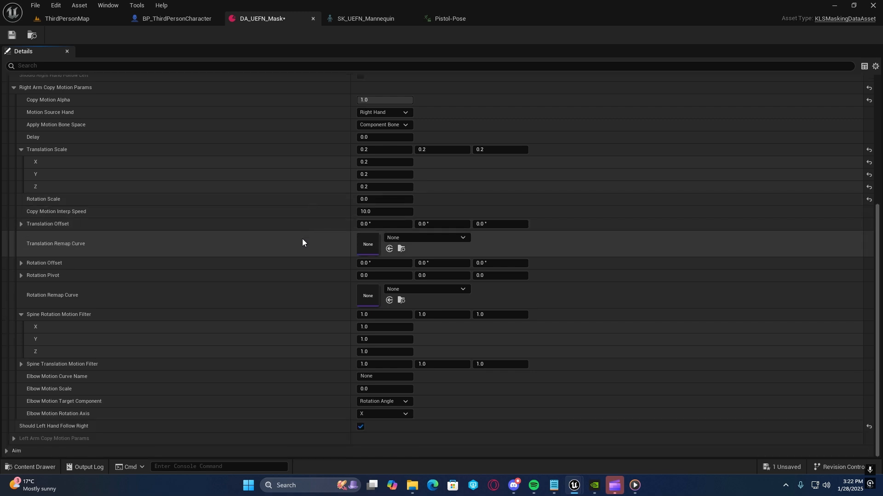
{"action": "left_click", "coordinate": [10, 35]}
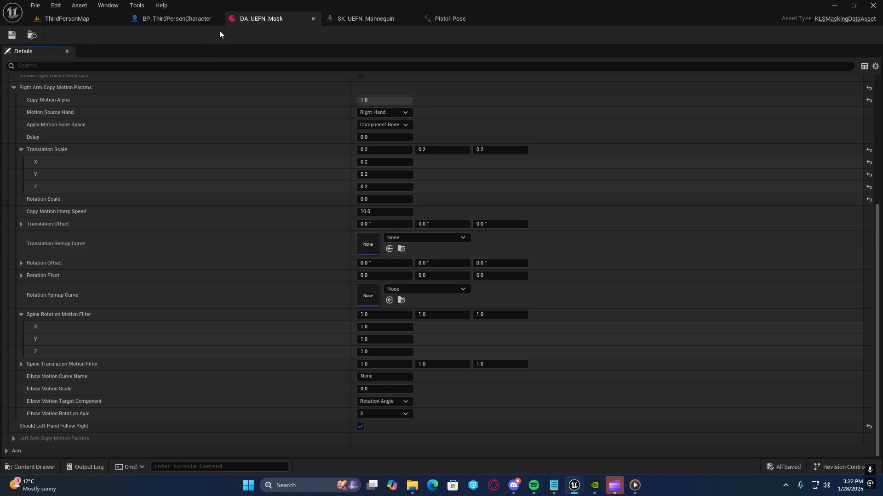
Open ABP_UEFN, set the Masking Data Asset in its class defaults to DA_UEFN_Mask, then compile and save the blueprint
{"action": "left_click", "coordinate": [33, 35]}
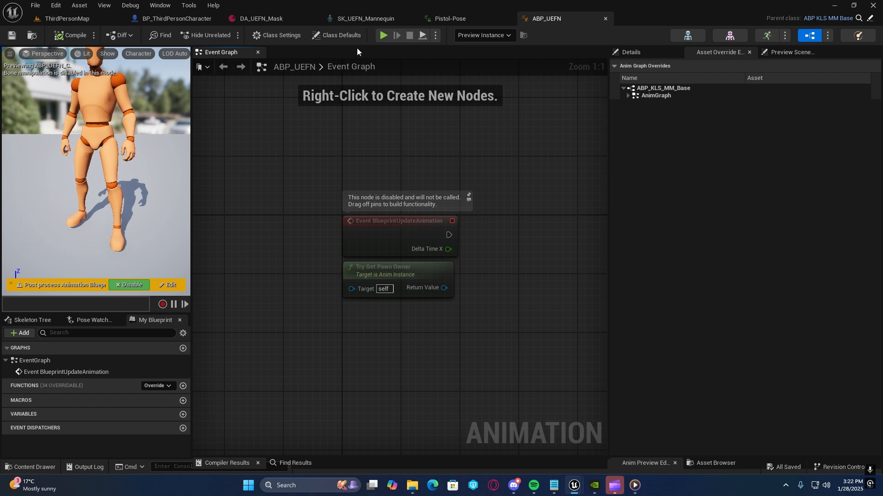
{"action": "left_click", "coordinate": [354, 37]}
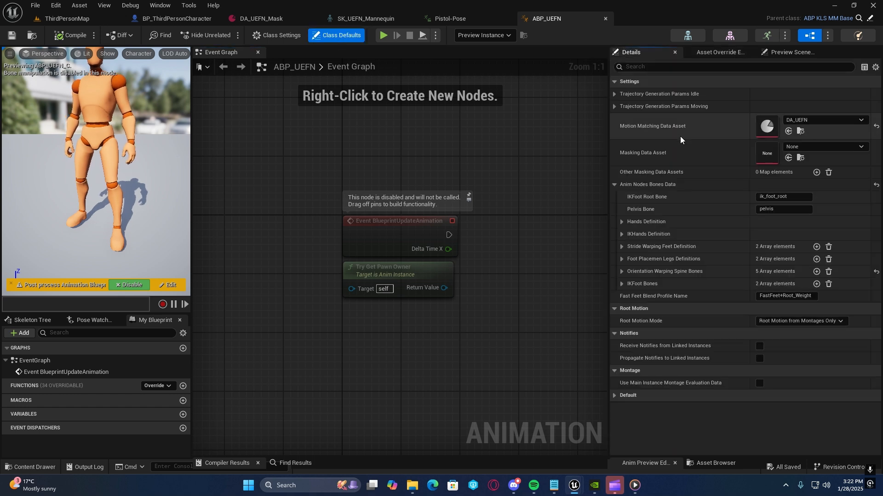
{"action": "left_click", "coordinate": [798, 145]}
{"action": "left_click", "coordinate": [552, 197]}
{"action": "left_click", "coordinate": [74, 35]}
{"action": "key", "text": "ctrl+s"}
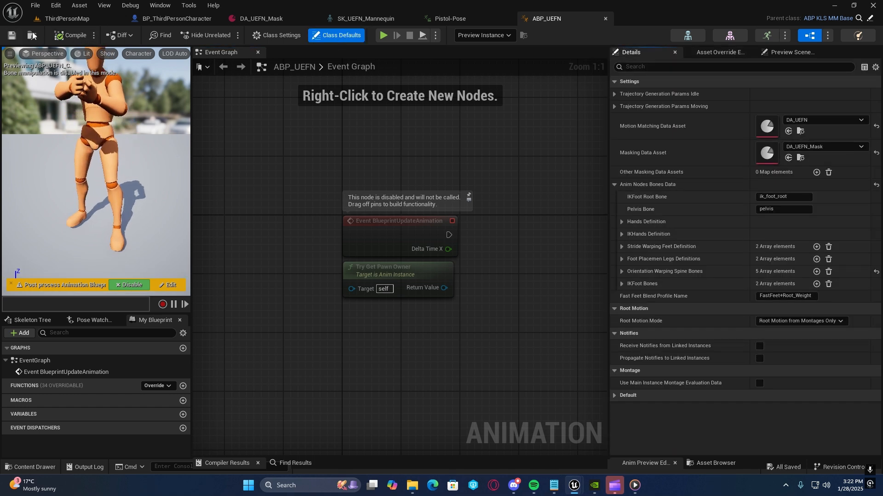
Play ThirdPersonMap and move the character in several directions and crouch to check the pistol pose masking
{"action": "left_click", "coordinate": [79, 21]}
{"action": "left_click", "coordinate": [226, 34]}
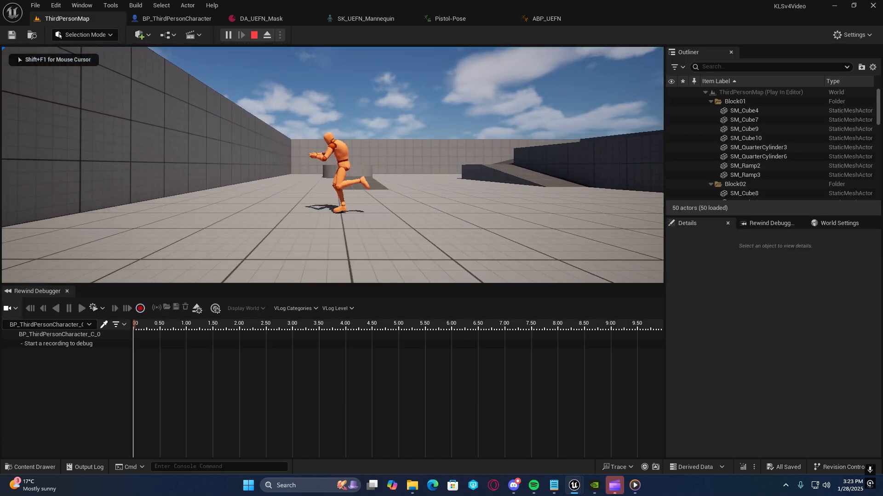
{"action": "key", "text": "s"}
{"action": "key", "text": "d"}
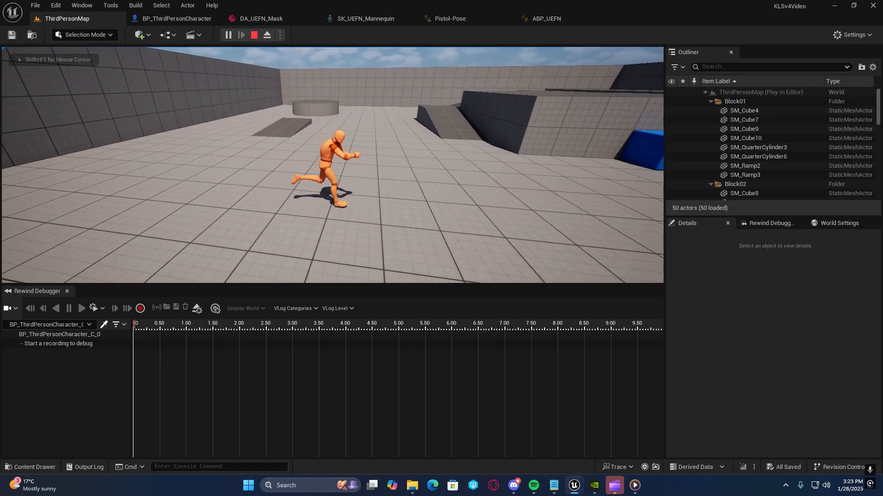
{"action": "key", "text": "s"}
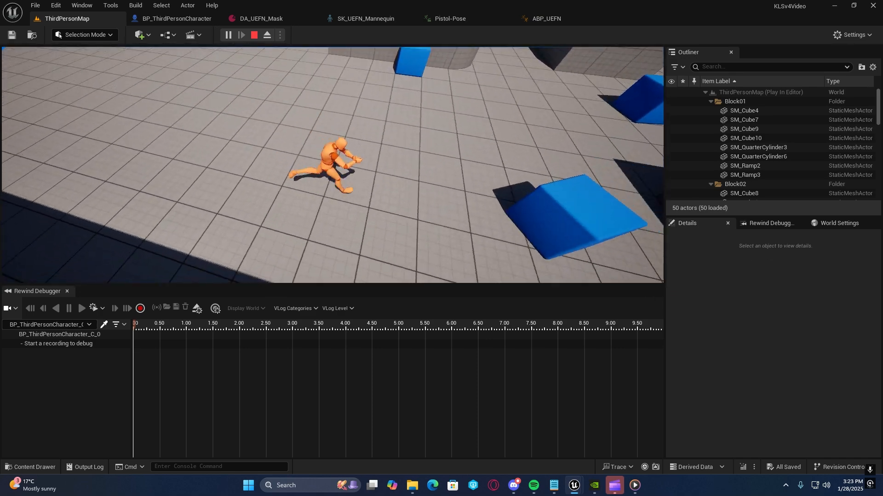
{"action": "key", "text": "w"}
{"action": "key", "text": "a"}
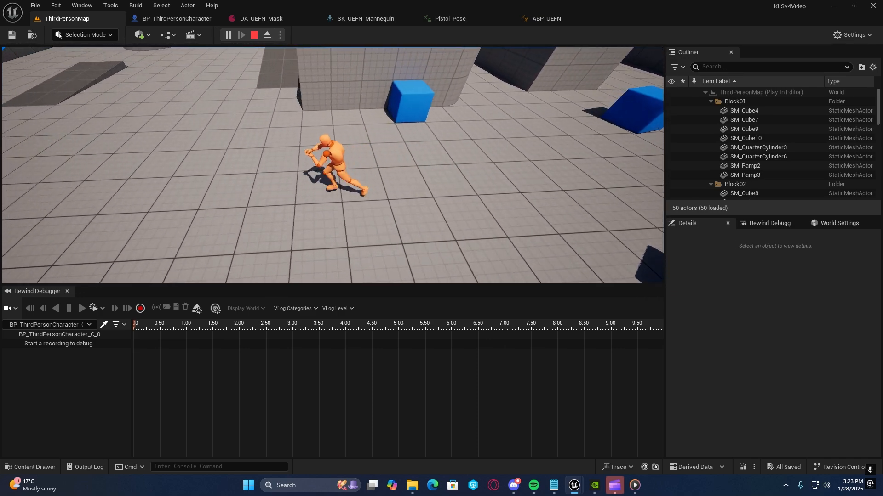
{"action": "key", "text": "s"}
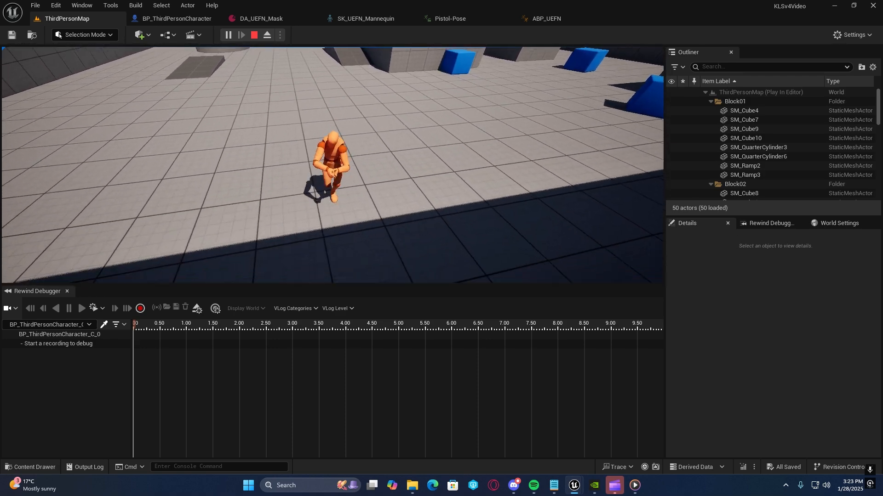
{"action": "key", "text": "w"}
{"action": "key", "text": "d"}
{"action": "key", "text": "c"}
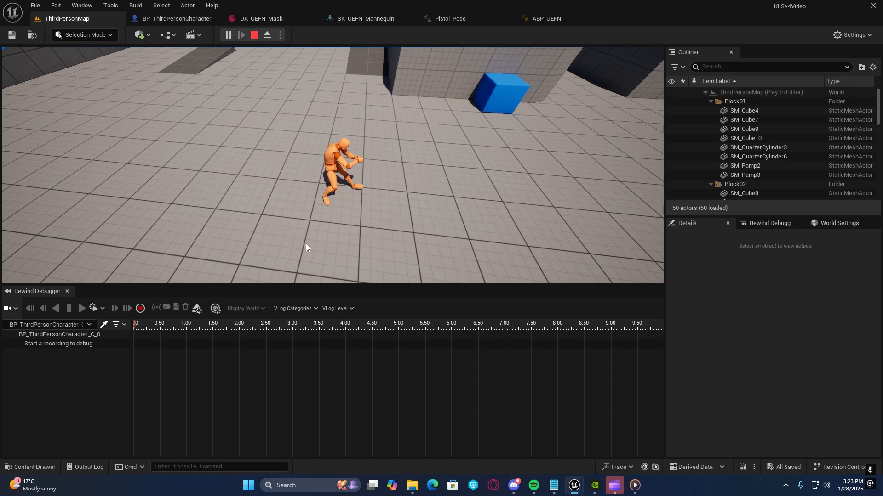
Set the right arm's copy motion Translation Scale X to 0.4 in DA_UEFN_Mask and play-test the character's movement in ThirdPersonMap
{"action": "left_click", "coordinate": [282, 20]}
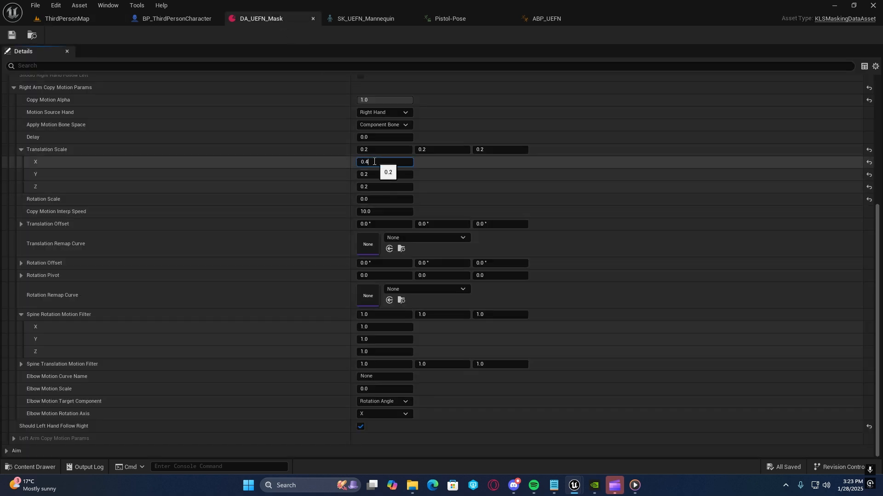
{"action": "left_click", "coordinate": [73, 19]}
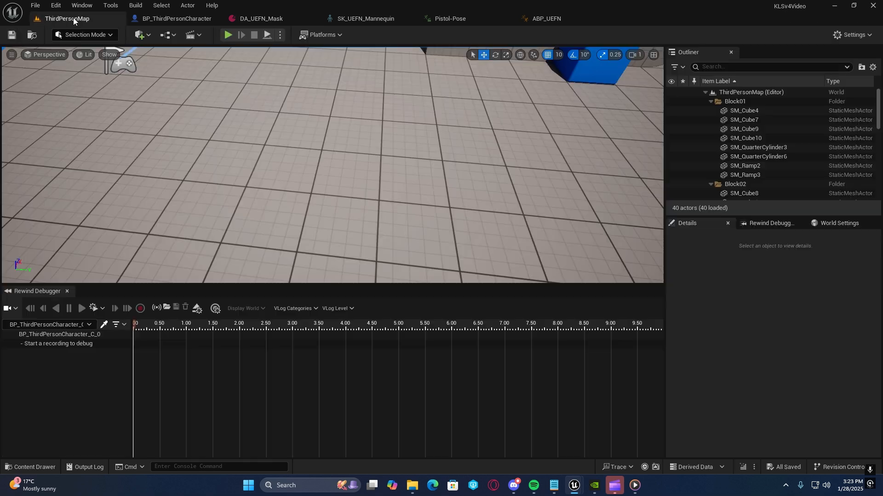
{"action": "left_click", "coordinate": [227, 35]}
{"action": "key", "text": "d"}
{"action": "key", "text": "s"}
{"action": "key", "text": "a"}
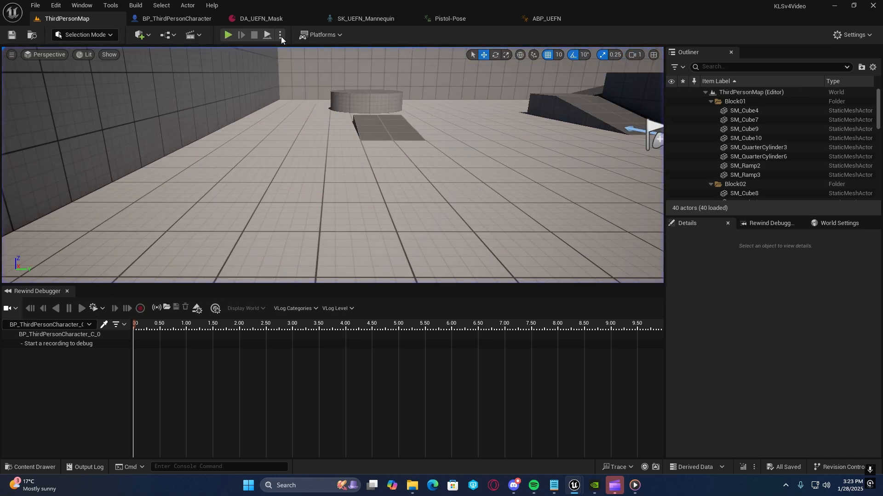
Check the Translation Scale in DA_UEFN_Mask, then play ThirdPersonMap again and run in all directions to examine the arm motion, ending the session
{"action": "left_click", "coordinate": [271, 18]}
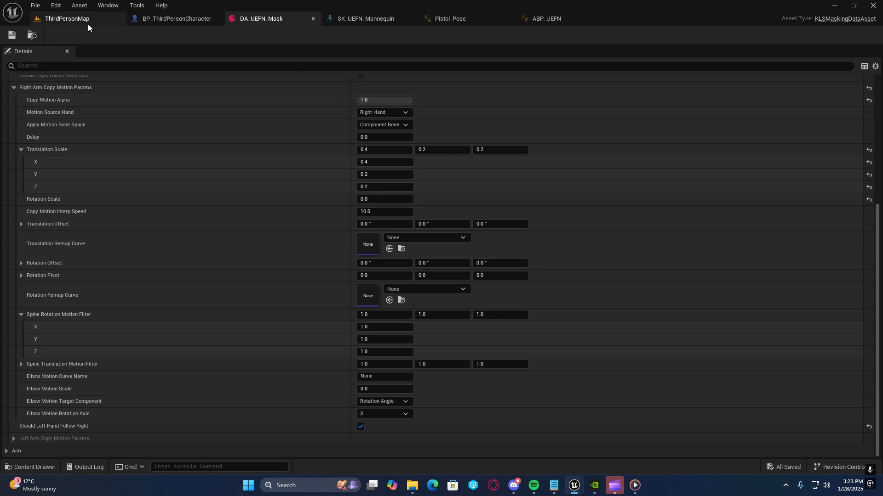
{"action": "left_click", "coordinate": [75, 18]}
{"action": "left_click", "coordinate": [227, 35]}
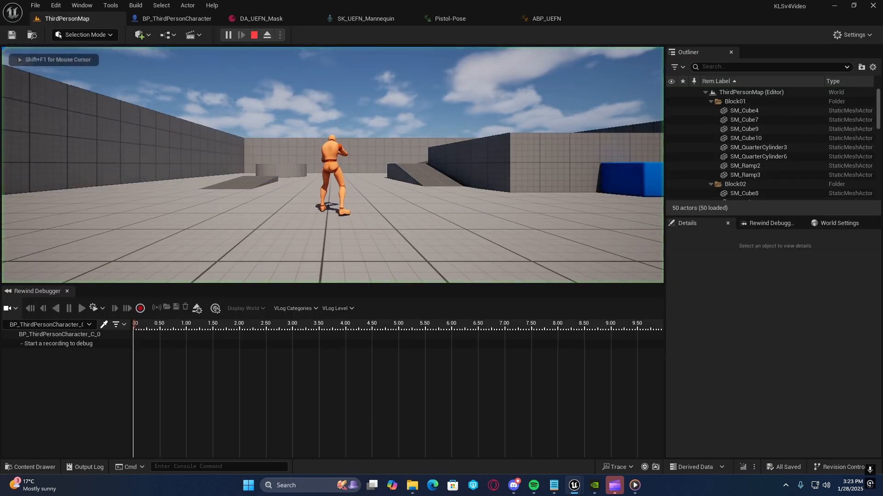
{"action": "key", "text": "s"}
{"action": "key", "text": "a"}
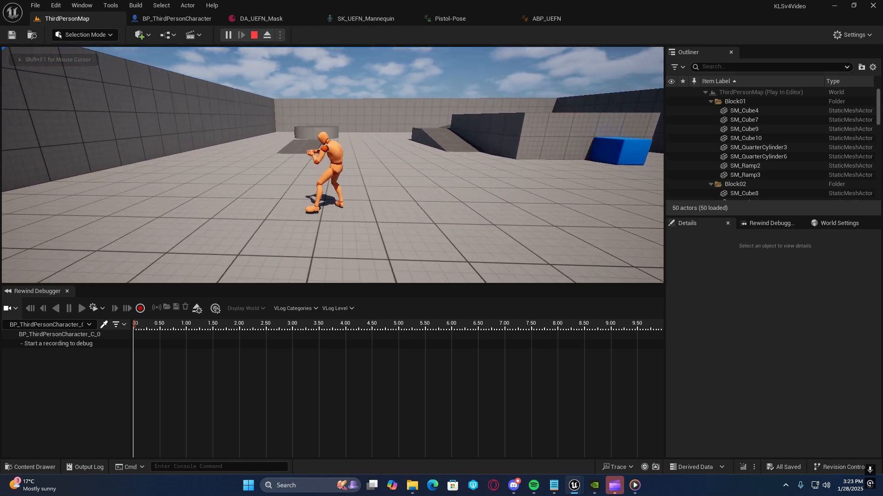
{"action": "key", "text": "w"}
{"action": "key", "text": "d"}
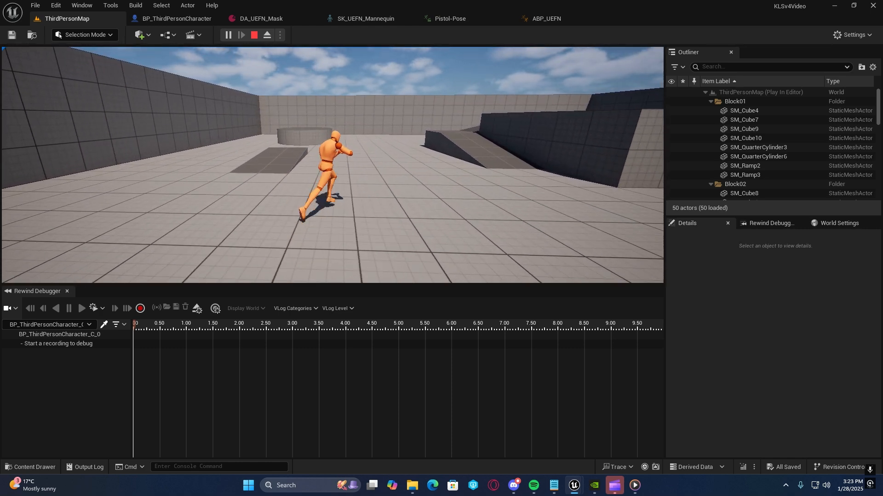
{"action": "key", "text": "a"}
{"action": "key", "text": "d"}
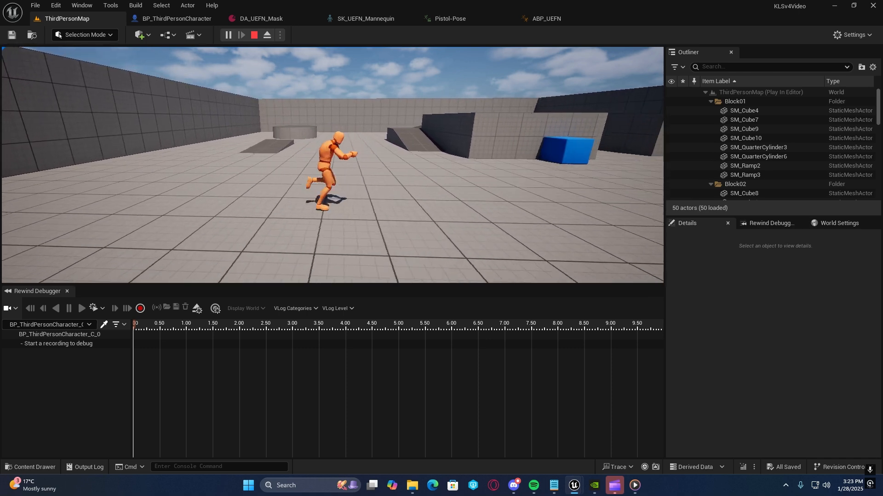
{"action": "key", "text": "a"}
{"action": "key", "text": "d"}
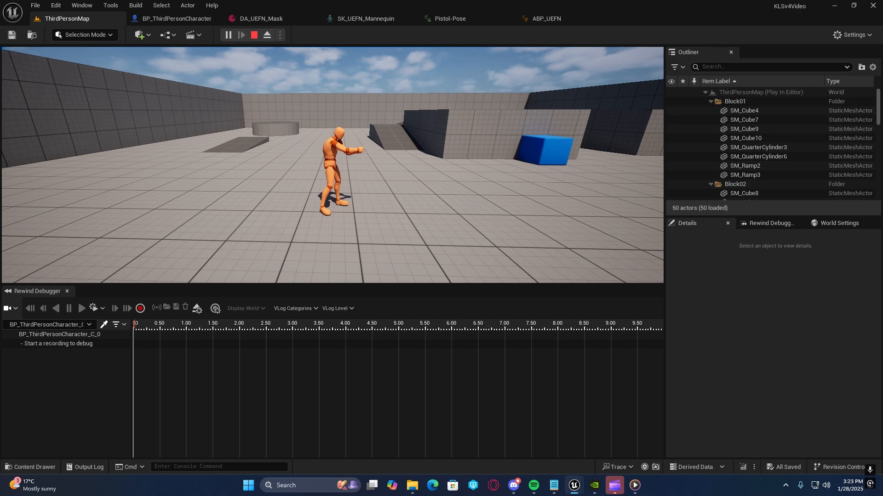
{"action": "key", "text": "s"}
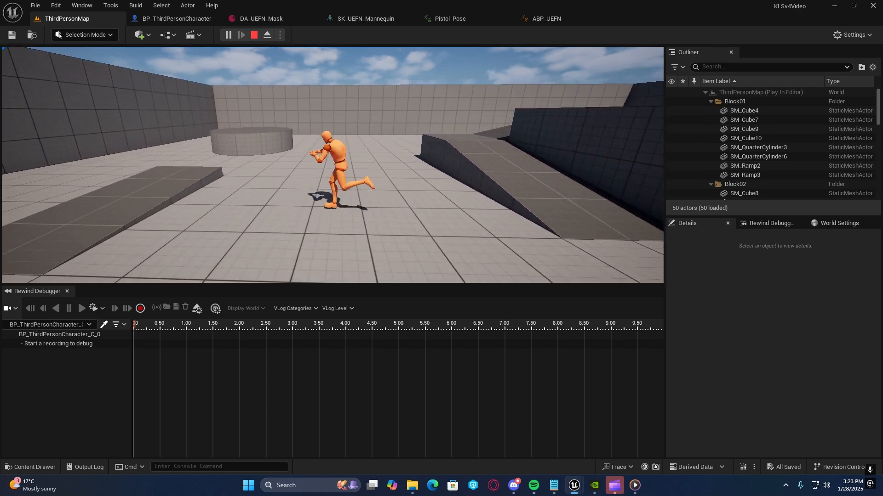
{"action": "key", "text": "d"}
{"action": "key", "text": "a"}
{"action": "key", "text": "w"}
{"action": "key", "text": "d"}
{"action": "key", "text": "s"}
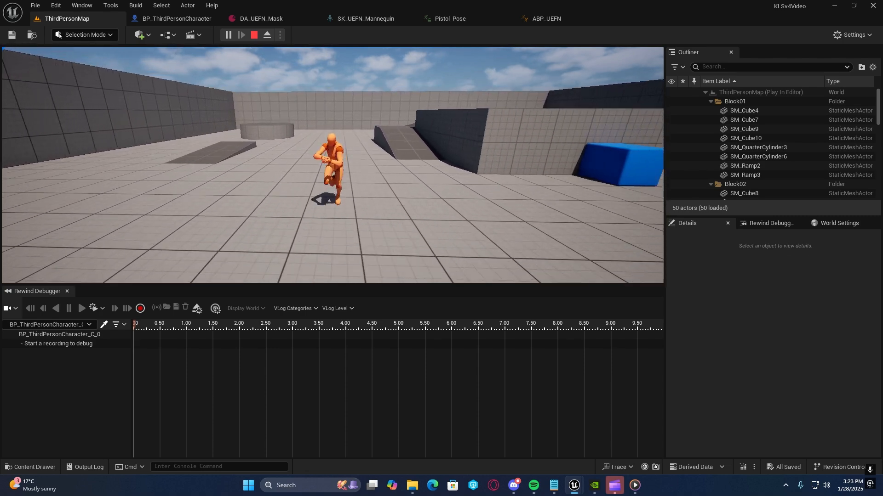
{"action": "key", "text": "a"}
{"action": "key", "text": "w"}
{"action": "key", "text": "d"}
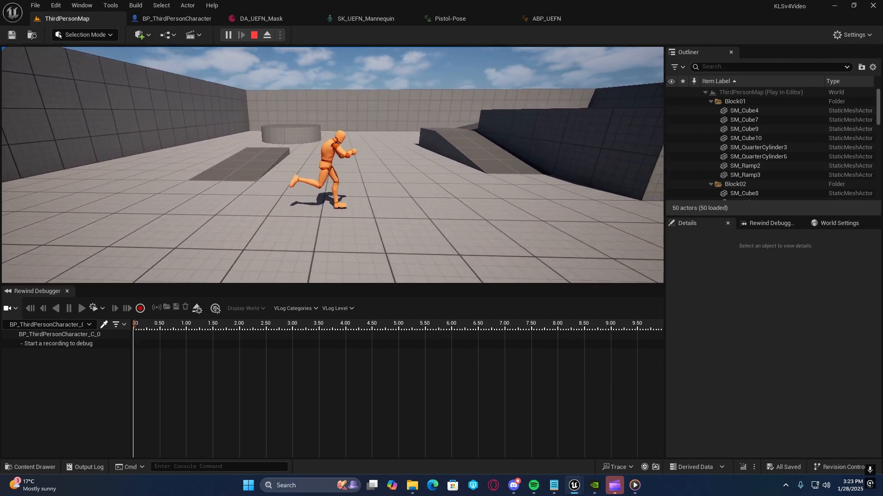
{"action": "key", "text": "s"}
{"action": "key", "text": "a"}
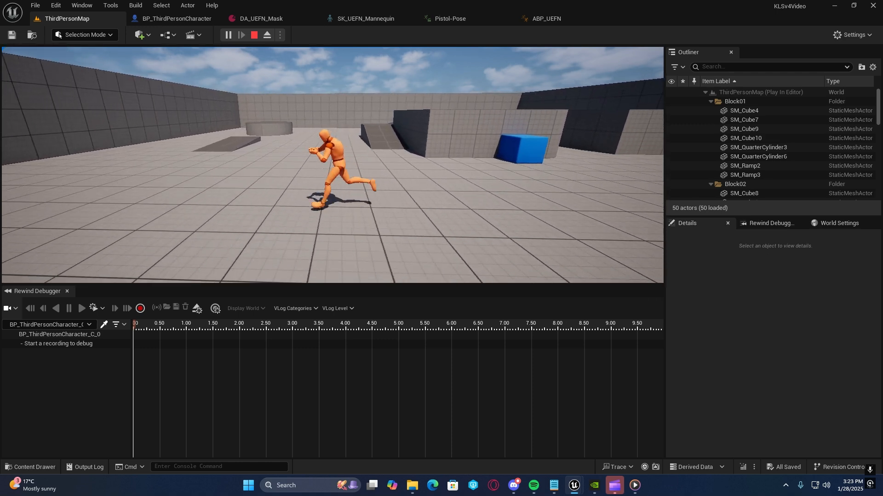
{"action": "key", "text": "Escape"}
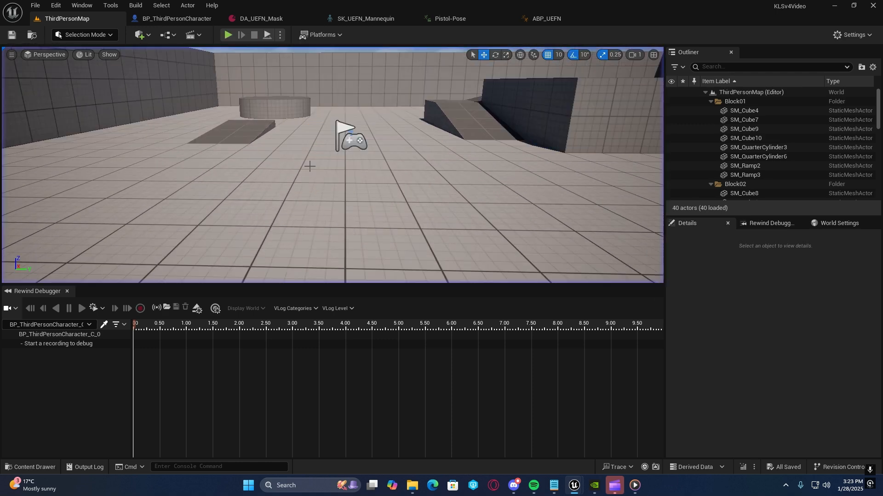
Examine the Spine weights in DA_UEFN_Mask's mask definition, then return to the right arm's copy motion parameters
{"action": "left_click", "coordinate": [267, 19]}
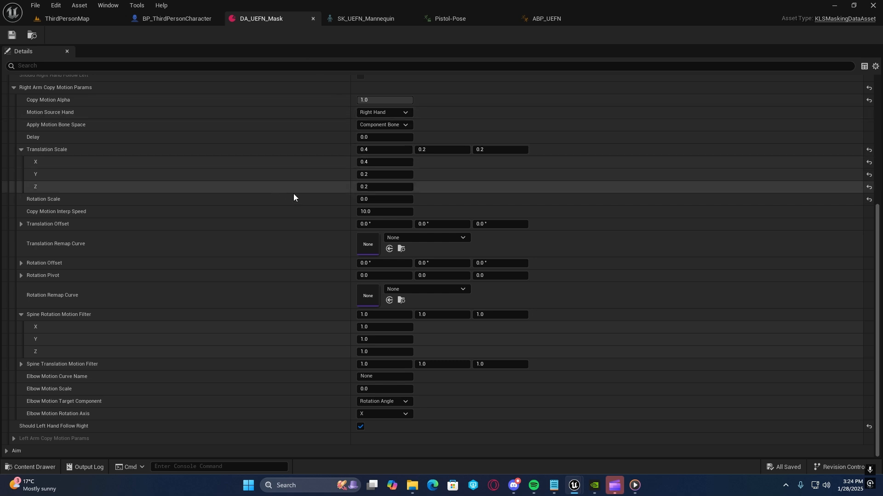
{"action": "scroll", "coordinate": [308, 195], "scroll_direction": "up", "scroll_amount": 10}
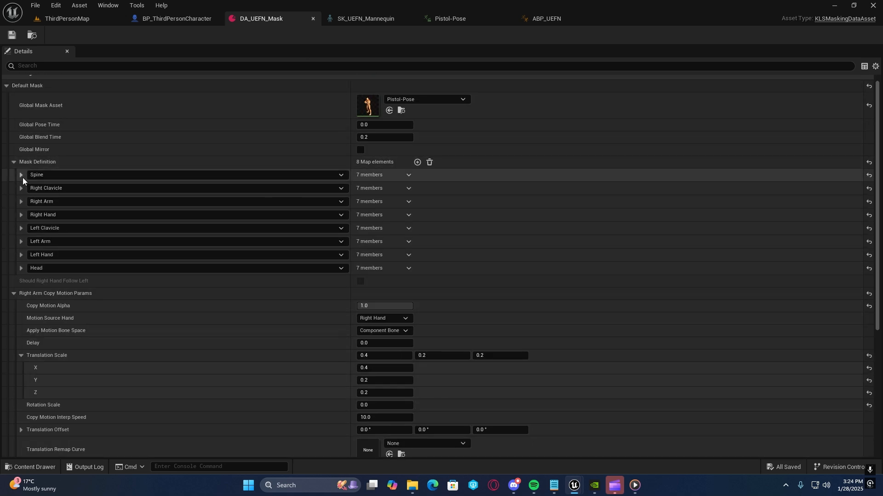
{"action": "left_click", "coordinate": [20, 178]}
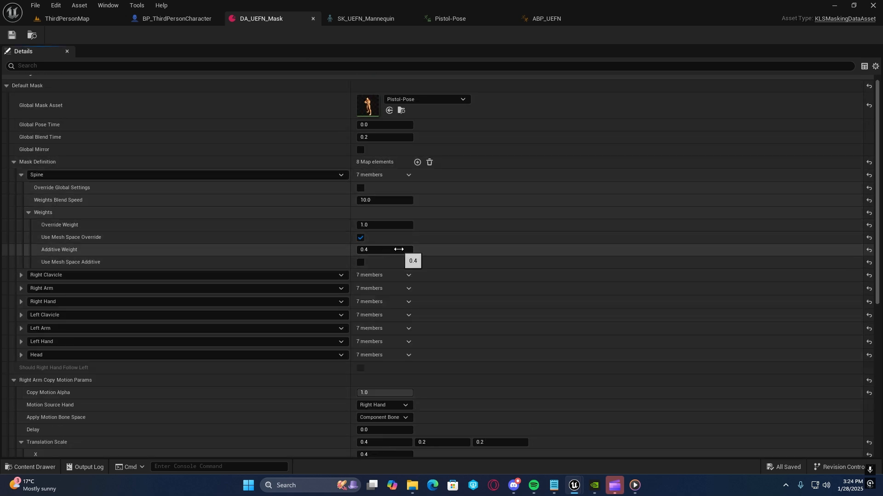
{"action": "left_click", "coordinate": [21, 175]}
{"action": "scroll", "coordinate": [223, 226], "scroll_direction": "down", "scroll_amount": 6}
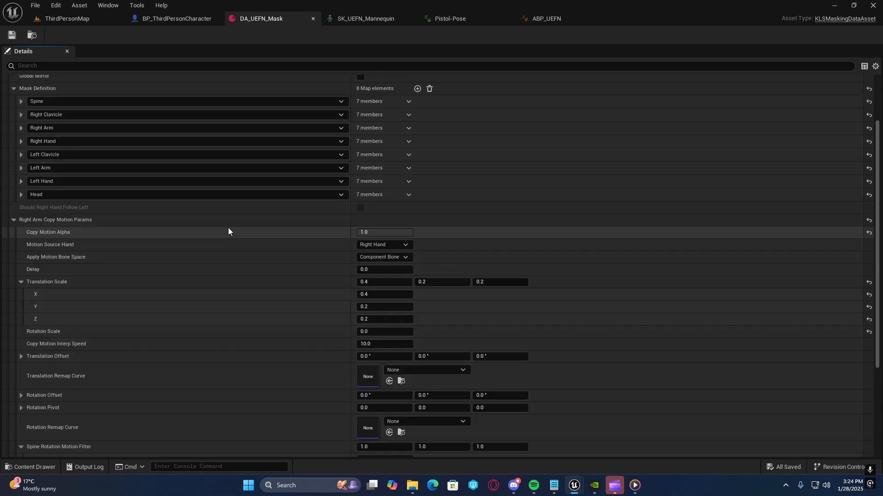
{"action": "scroll", "coordinate": [247, 227], "scroll_direction": "down", "scroll_amount": 3}
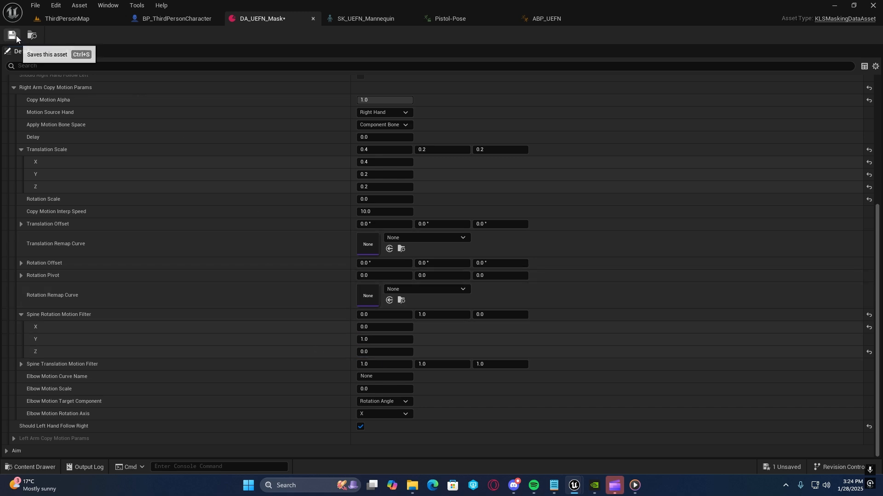
Set the right arm's copy motion Translation Scale to X 0.2, Y 0.1 and Z 0.1
{"action": "left_click", "coordinate": [379, 164]}
{"action": "type", "text": "0."}
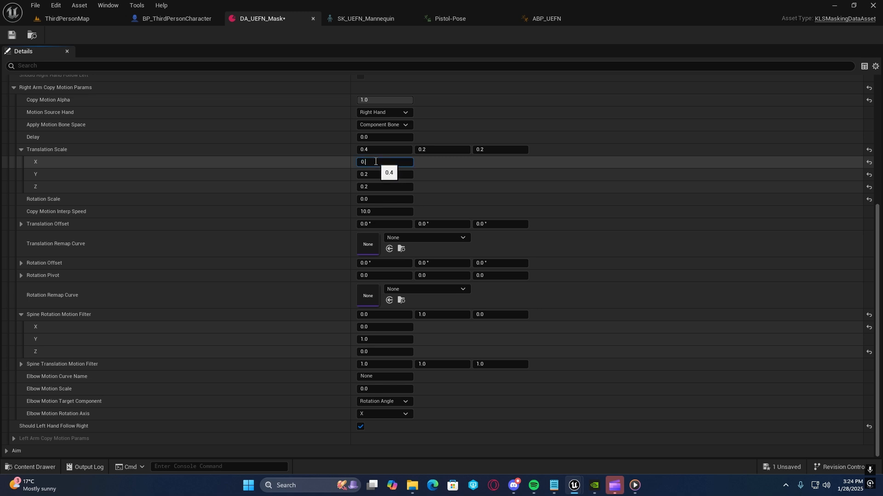
{"action": "type", "text": "2"}
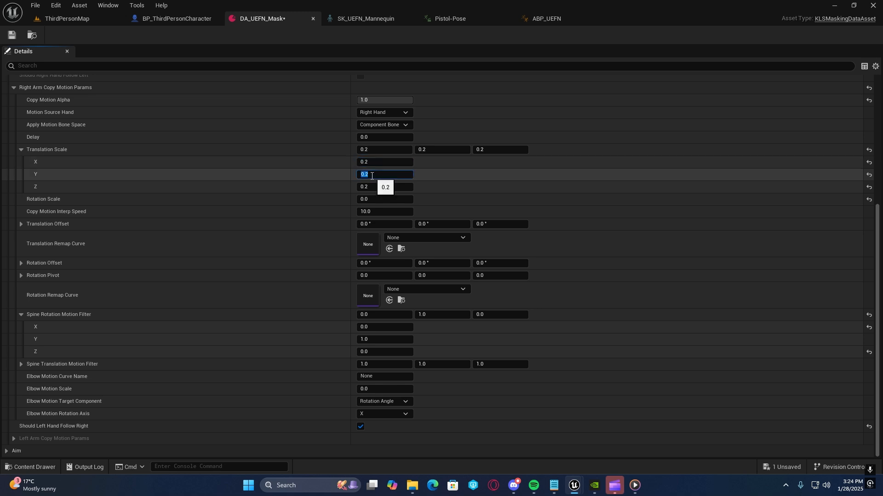
{"action": "left_click", "coordinate": [372, 176]}
{"action": "type", "text": "0.1"}
{"action": "left_click", "coordinate": [378, 187]}
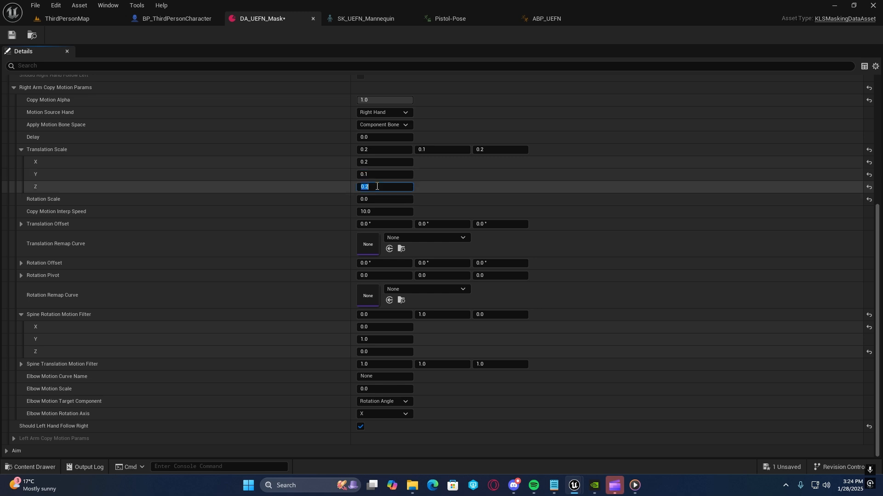
Set the right arm's copy motion Translation Scale to X 0.1, Y 0 and Z 0
{"action": "left_click", "coordinate": [377, 163]}
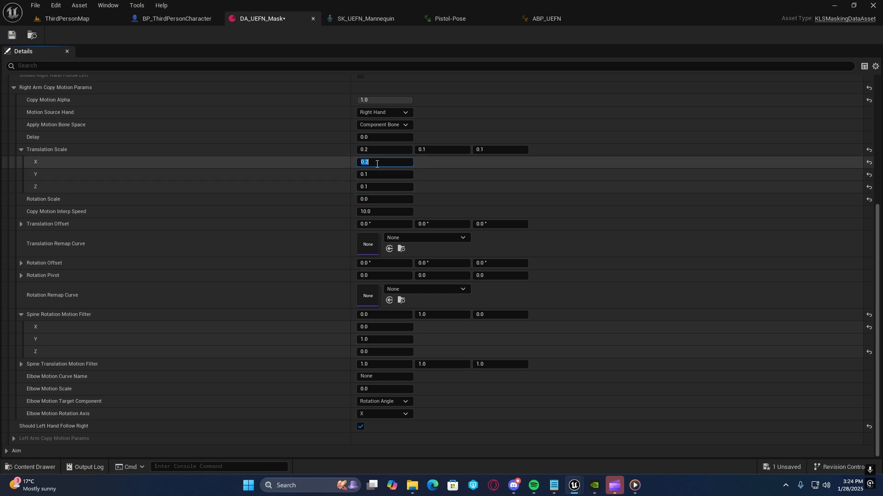
{"action": "type", "text": "0.1"}
{"action": "left_click", "coordinate": [374, 174]}
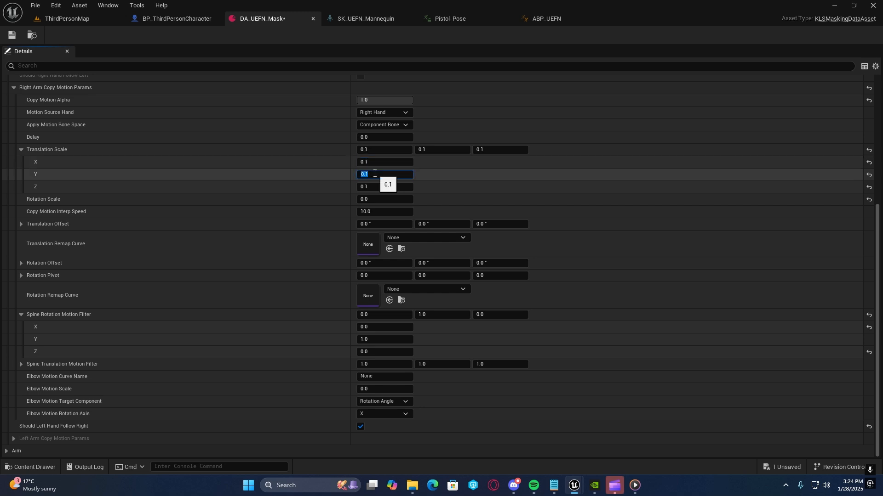
{"action": "type", "text": "0"}
{"action": "left_click", "coordinate": [375, 186]}
{"action": "type", "text": "0"}
{"action": "left_click", "coordinate": [313, 186]}
Play ThirdPersonMap, run the character in different directions to examine the reduced arm motion, and end the session
{"action": "left_click", "coordinate": [90, 19]}
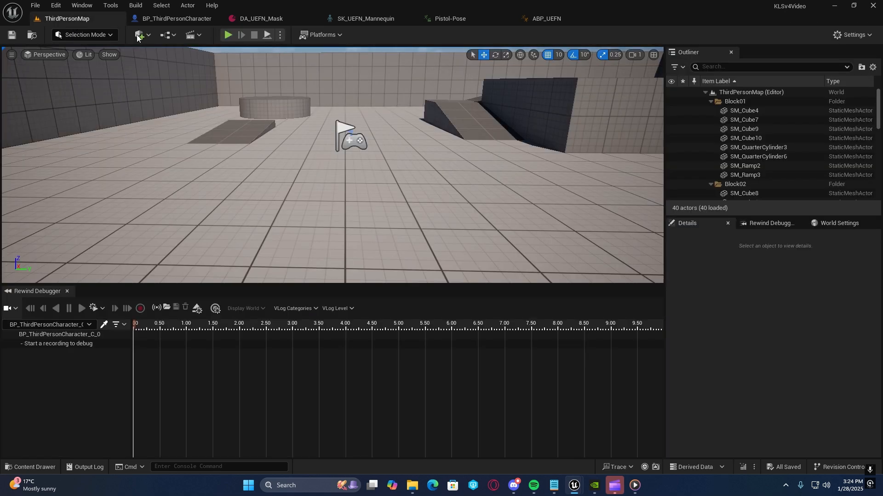
{"action": "left_click", "coordinate": [228, 35]}
{"action": "key", "text": "d"}
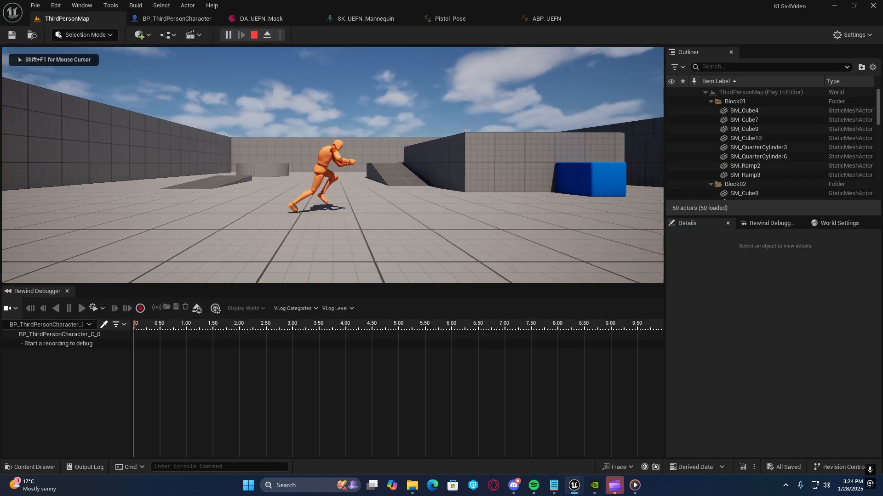
{"action": "key", "text": "s"}
{"action": "key", "text": "a"}
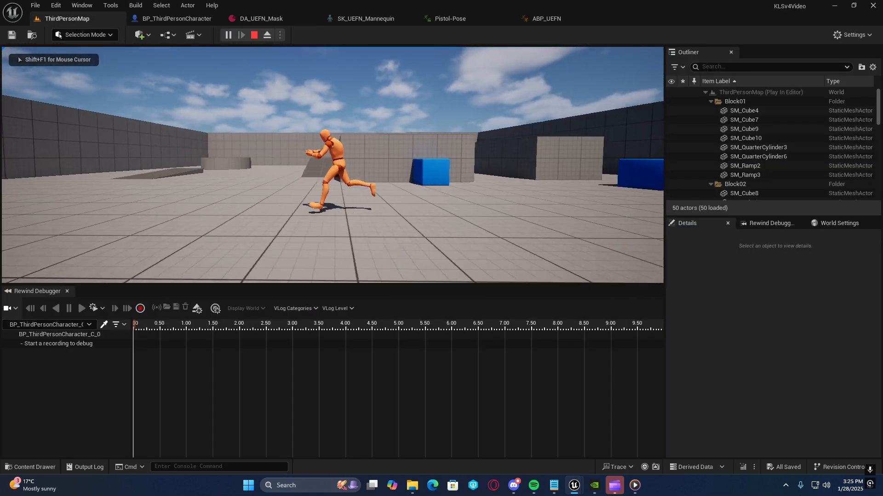
{"action": "key", "text": "Escape"}
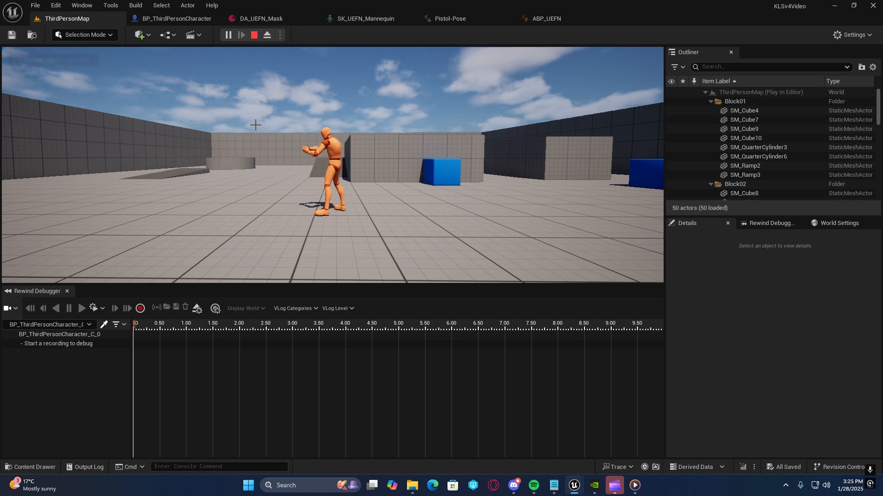
Set the right arm's Spine Rotation Motion Filter in DA_UEFN_Mask to X 1 and Y 0, then save the asset
{"action": "left_click", "coordinate": [282, 16]}
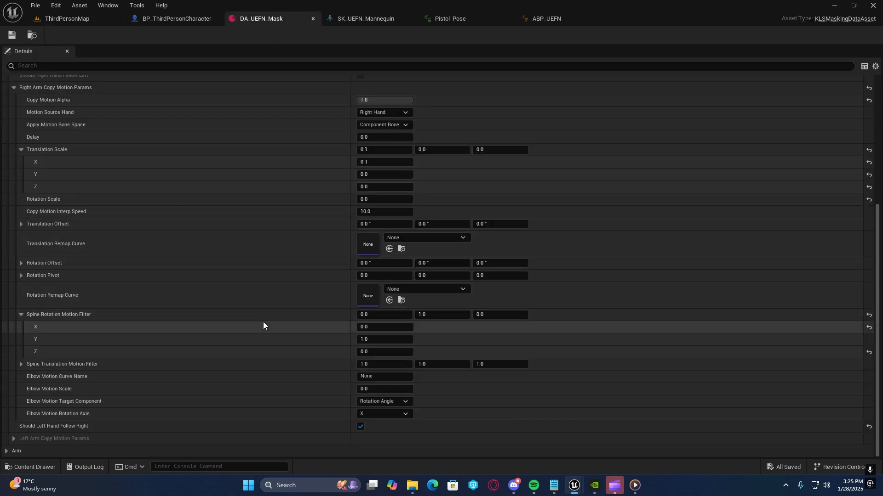
{"action": "left_click", "coordinate": [382, 340]}
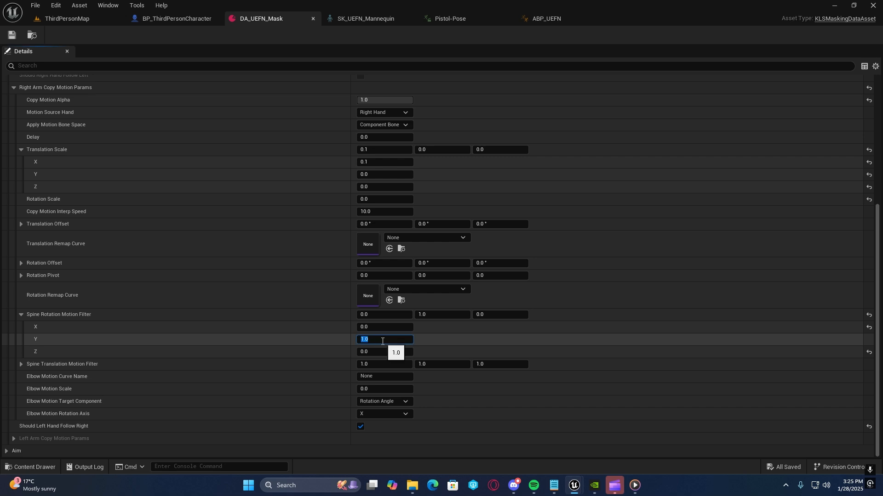
{"action": "left_click", "coordinate": [378, 327]}
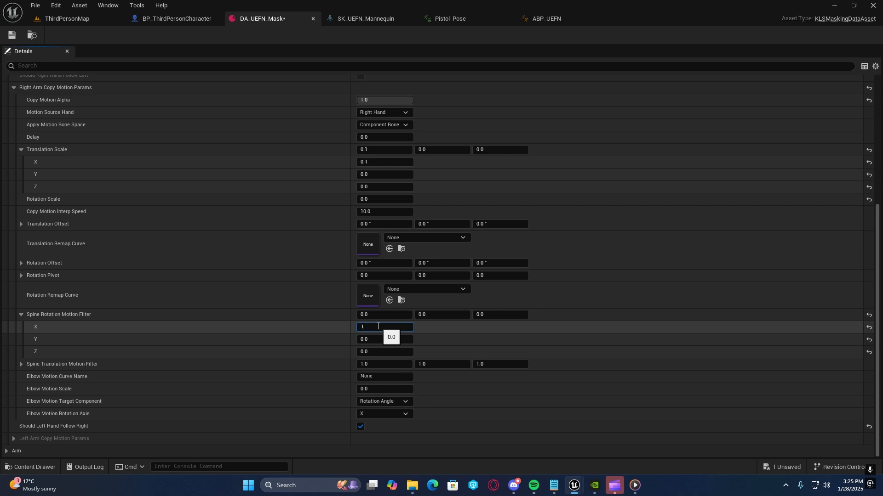
{"action": "left_click", "coordinate": [315, 329]}
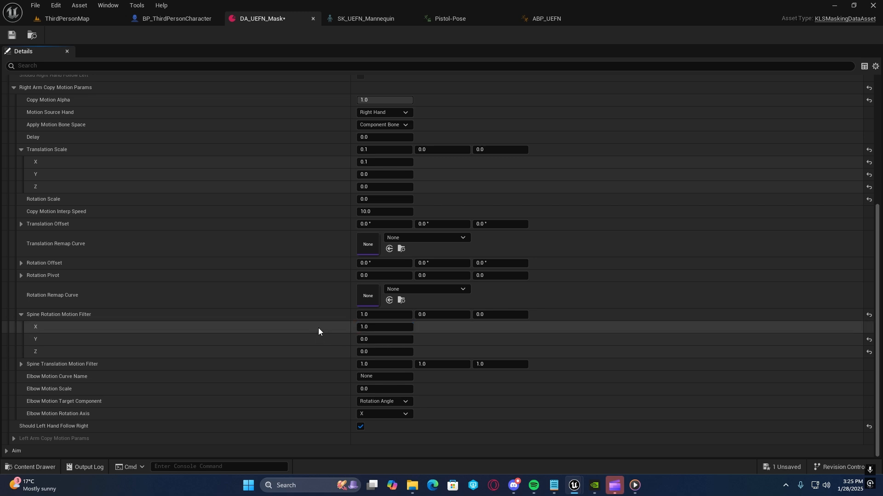
{"action": "left_click", "coordinate": [11, 35]}
Play-test ThirdPersonMap, running the character in all directions to examine the pistol pose from the side and above, then stop playing
{"action": "left_click", "coordinate": [68, 20]}
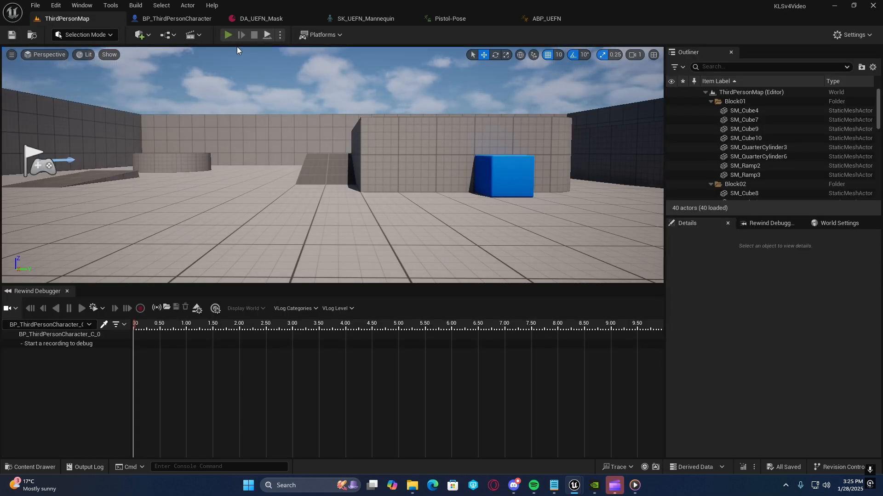
{"action": "left_click", "coordinate": [232, 40]}
{"action": "key", "text": "d"}
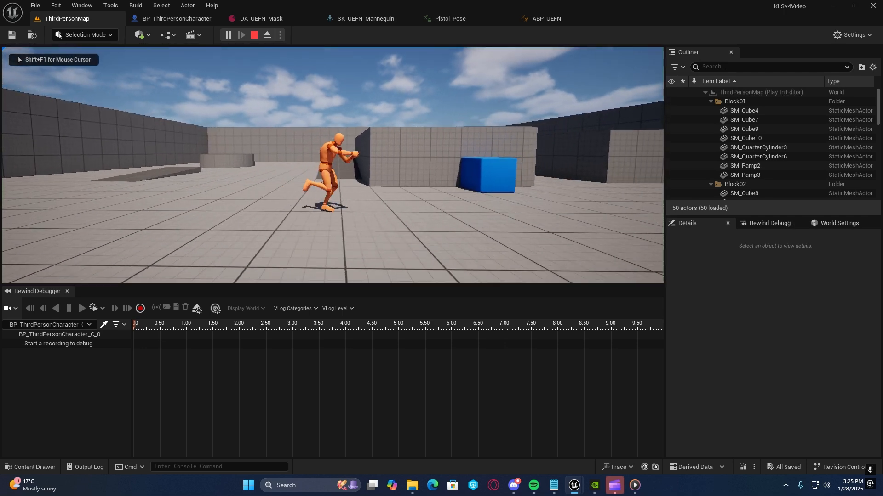
{"action": "key", "text": "a"}
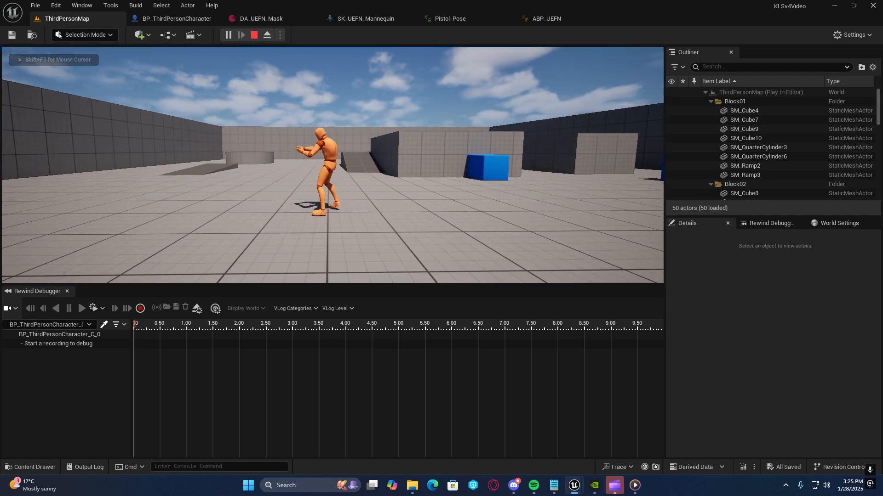
{"action": "key", "text": "a"}
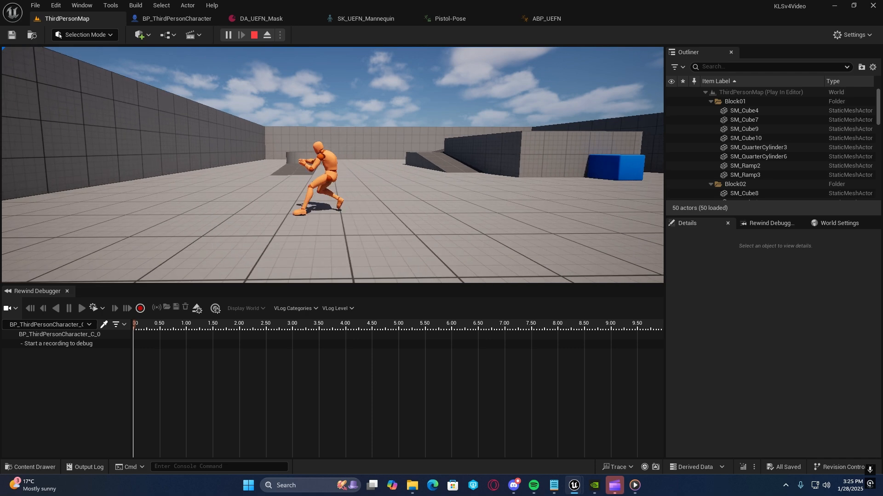
{"action": "key", "text": "d"}
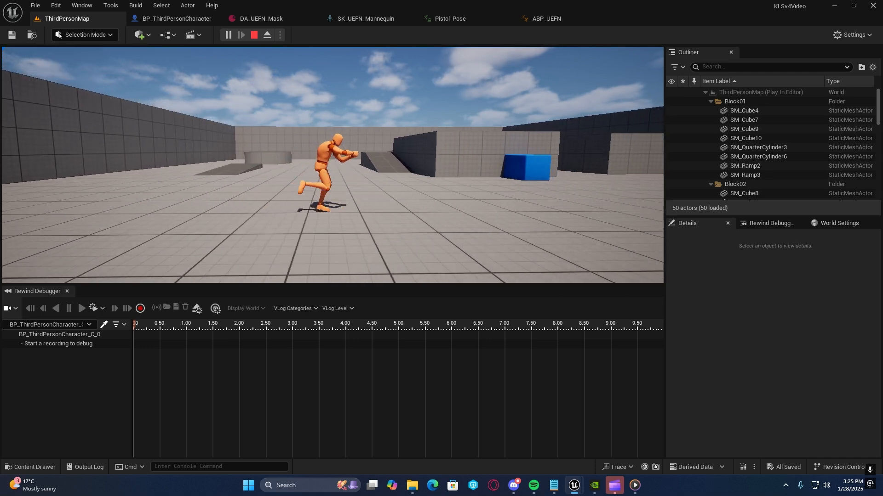
{"action": "key", "text": "w"}
{"action": "key", "text": "a"}
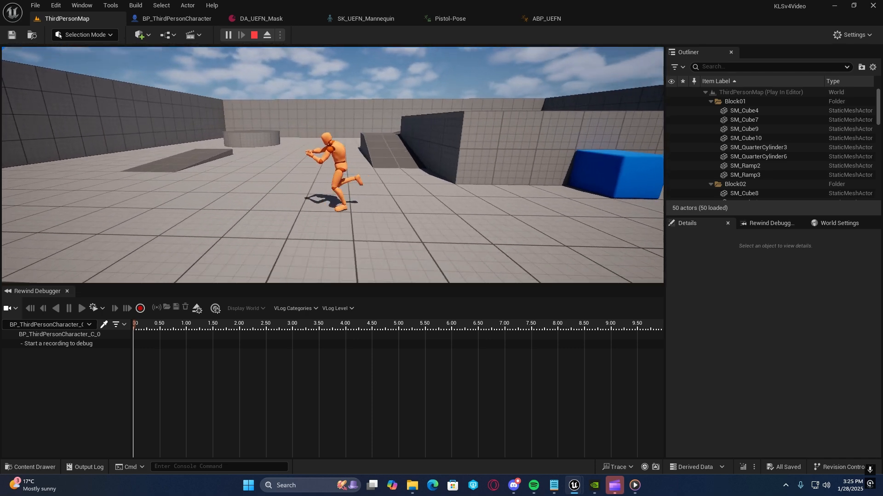
{"action": "key", "text": "s"}
{"action": "key", "text": "d"}
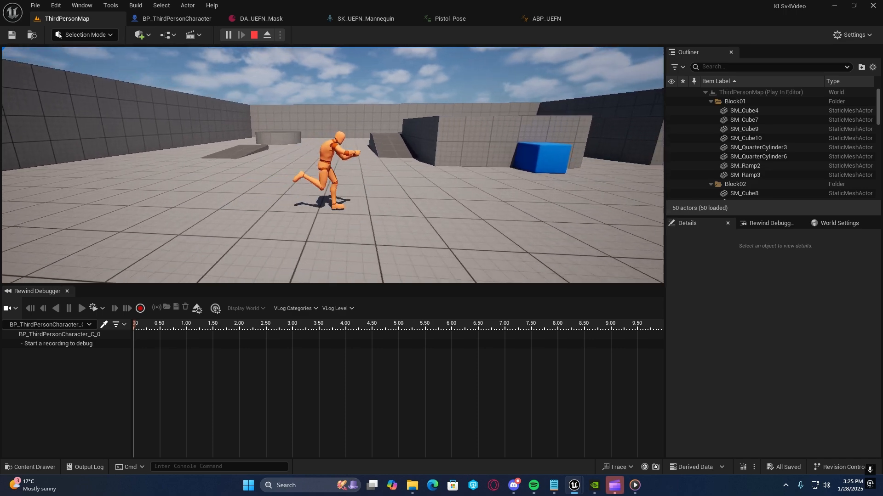
{"action": "key", "text": "s"}
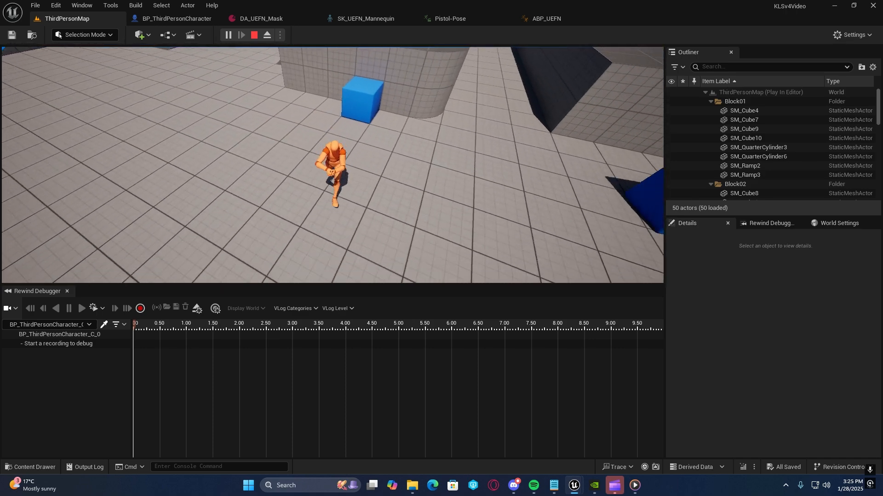
{"action": "key", "text": "a"}
{"action": "key", "text": "w"}
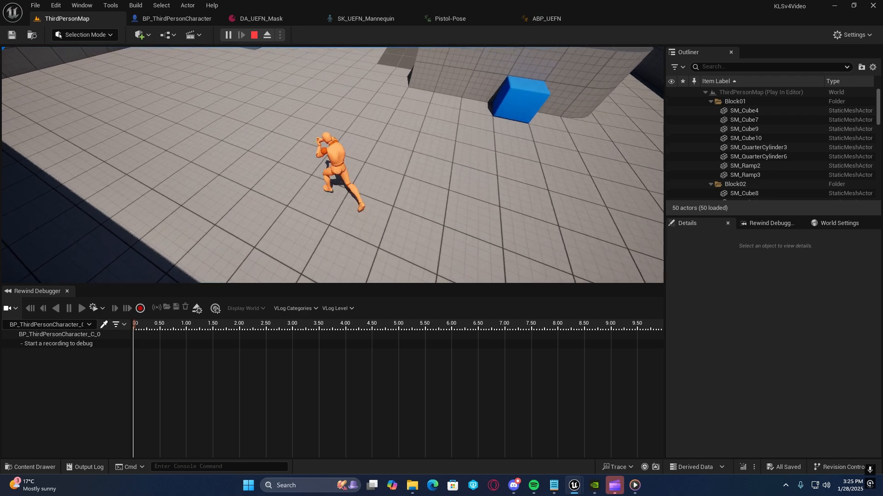
{"action": "key", "text": "w"}
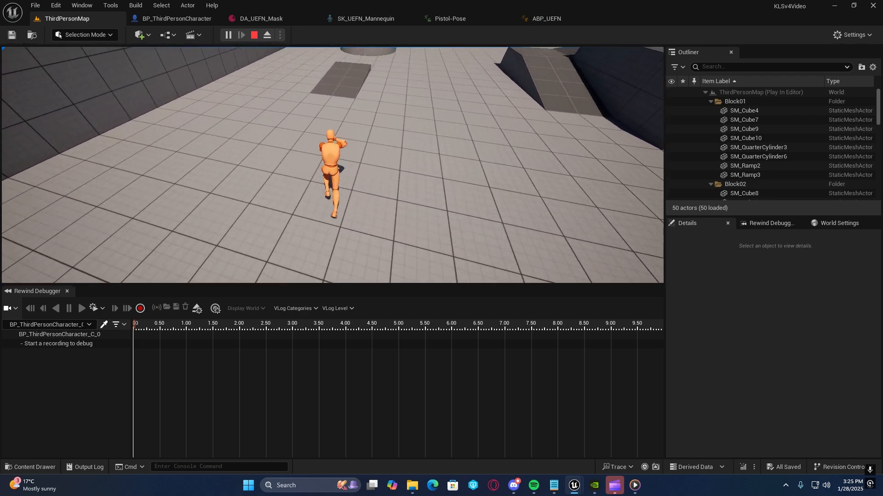
{"action": "key", "text": "w"}
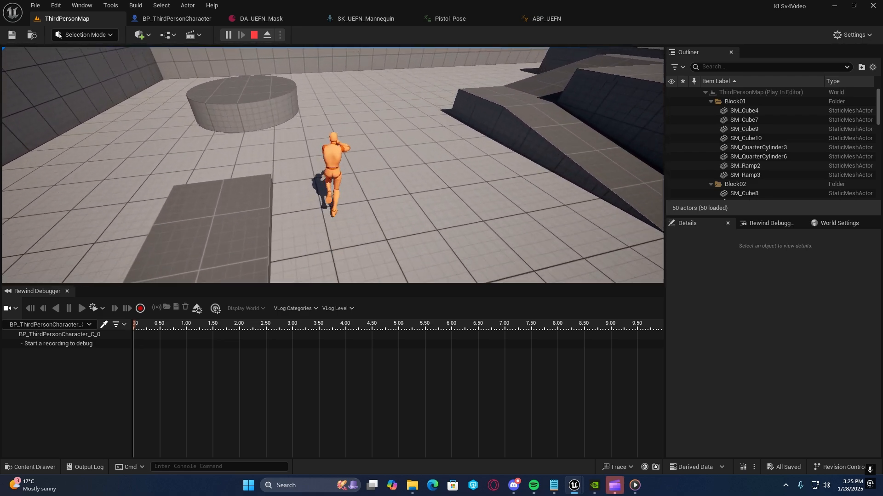
{"action": "key", "text": "d"}
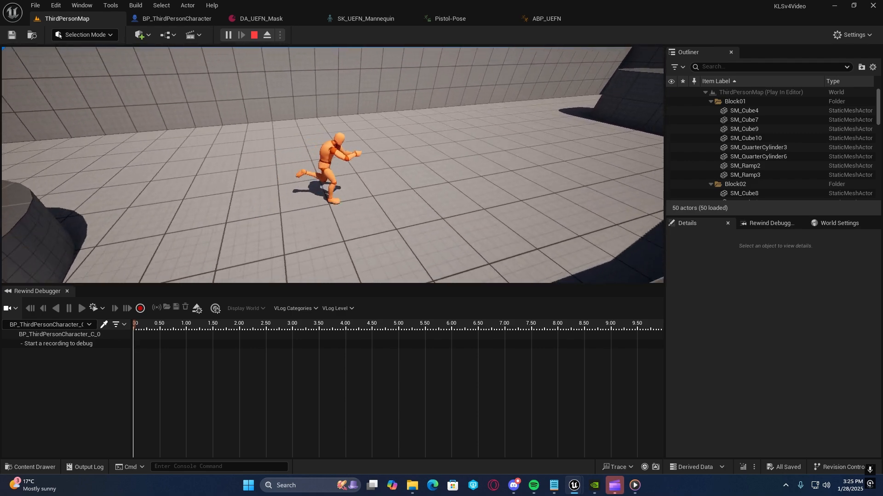
{"action": "key", "text": "a"}
{"action": "key", "text": "s"}
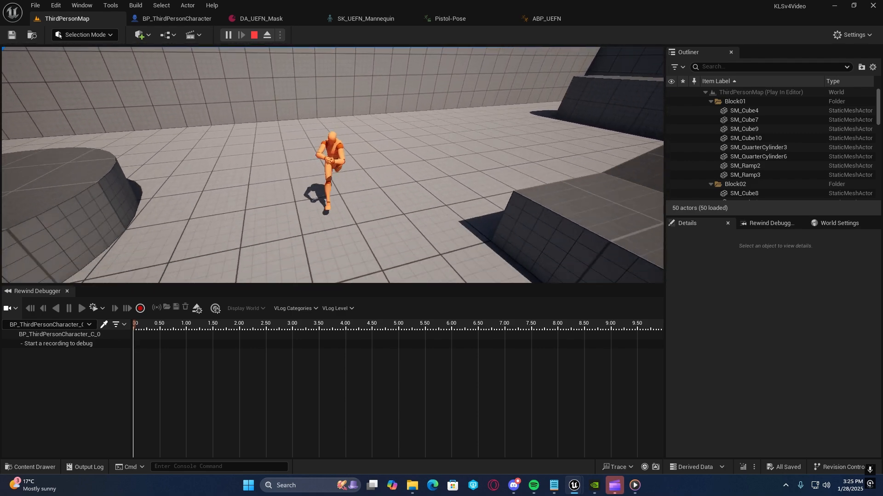
{"action": "key", "text": "shift+F1"}
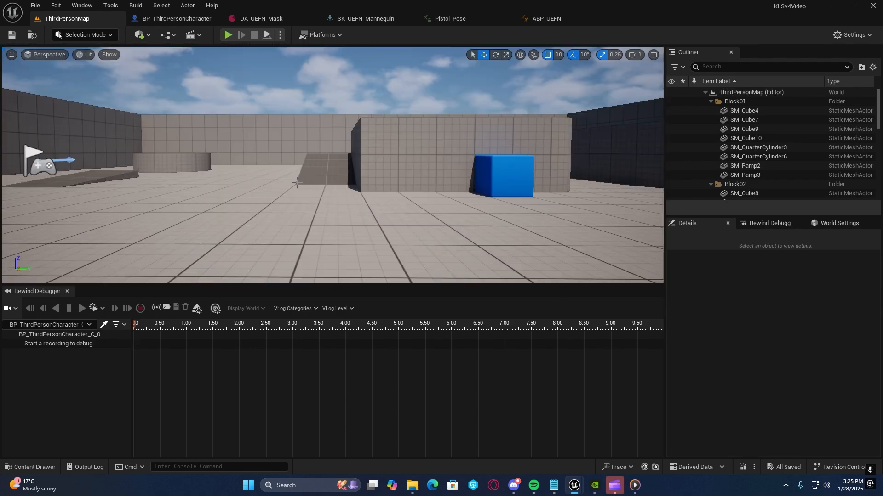
Collapse the Default Mask settings in DA_UEFN_Mask and expand the Aim category's Aim Mask settings
{"action": "left_click", "coordinate": [265, 21]}
{"action": "scroll", "coordinate": [32, 122], "scroll_direction": "up", "scroll_amount": 6}
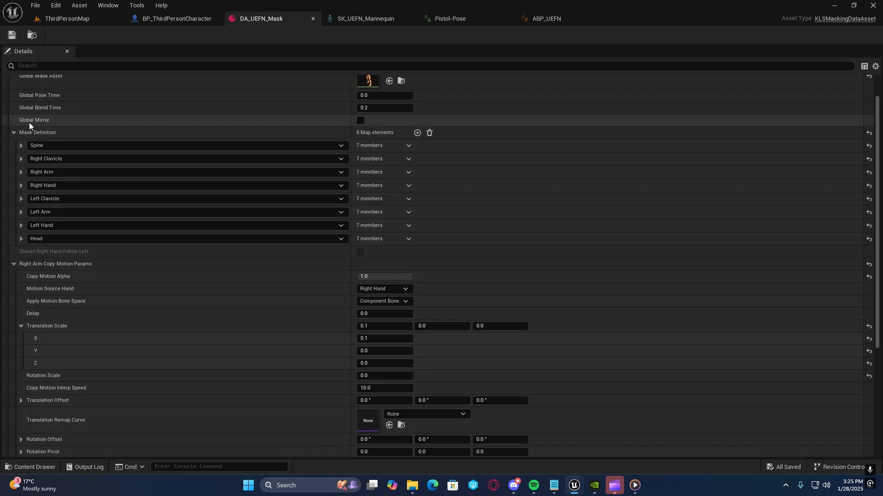
{"action": "scroll", "coordinate": [29, 122], "scroll_direction": "up", "scroll_amount": 2}
{"action": "left_click", "coordinate": [7, 93]}
{"action": "left_click", "coordinate": [6, 106]}
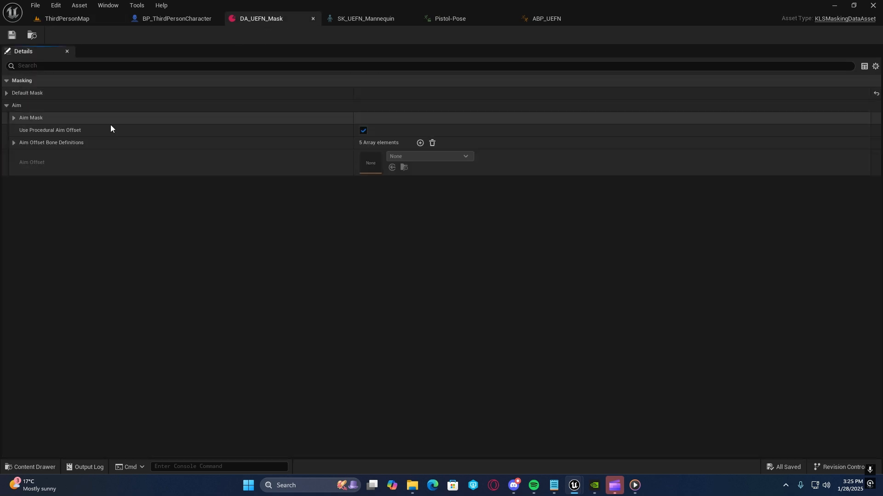
{"action": "left_click", "coordinate": [12, 110]}
{"action": "left_click", "coordinate": [12, 110]}
{"action": "left_click", "coordinate": [14, 117]}
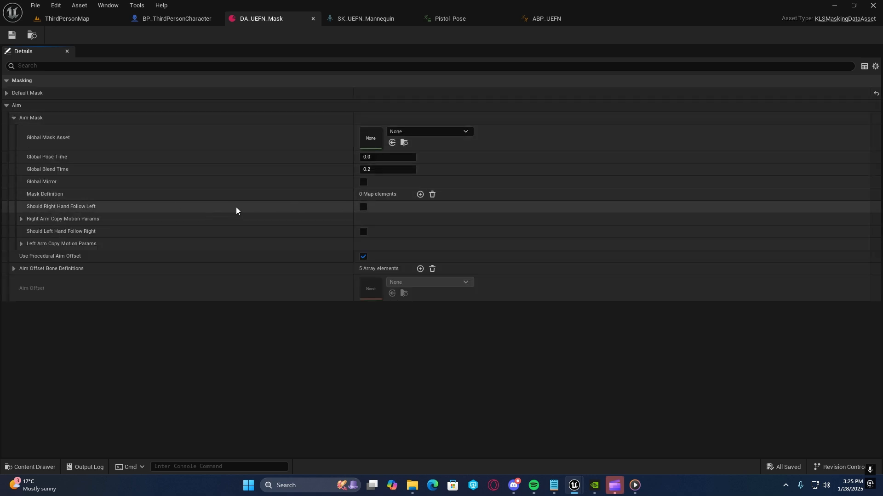
Collapse the Aim category, expand Default Mask, and examine the Spine entry's weights in its Mask Definition
{"action": "left_click", "coordinate": [9, 106]}
{"action": "left_click", "coordinate": [6, 95]}
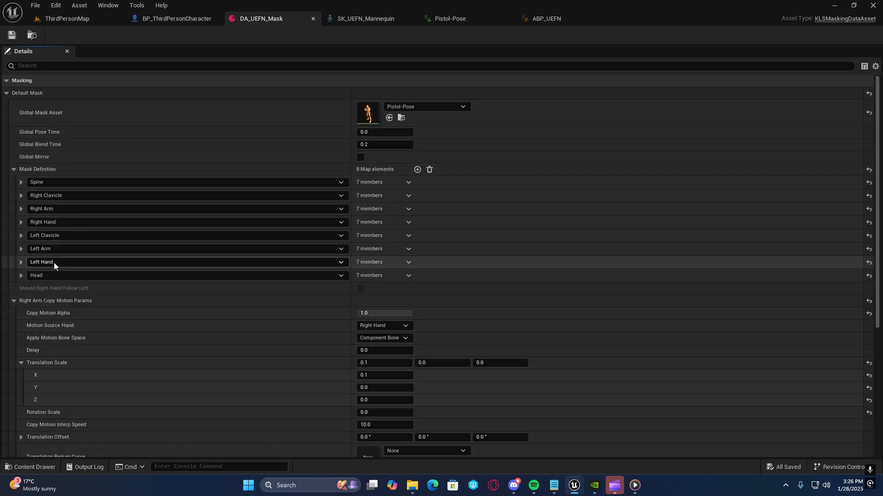
{"action": "left_click", "coordinate": [21, 182]}
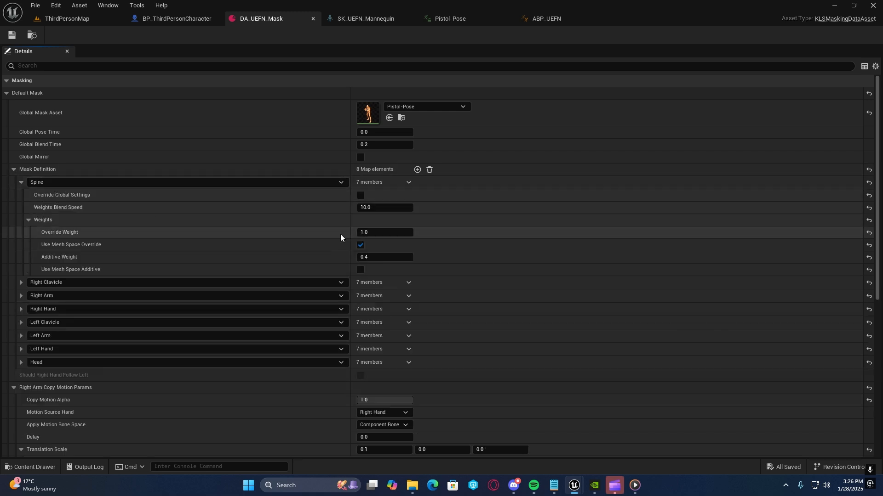
{"action": "left_click", "coordinate": [21, 182]}
Collapse the Mask Definition list and review the Right Arm Copy Motion Params, including the translation scale, spine motion filters and elbow motion settings
{"action": "scroll", "coordinate": [115, 253], "scroll_direction": "down", "scroll_amount": 3}
{"action": "scroll", "coordinate": [131, 295], "scroll_direction": "down", "scroll_amount": 5}
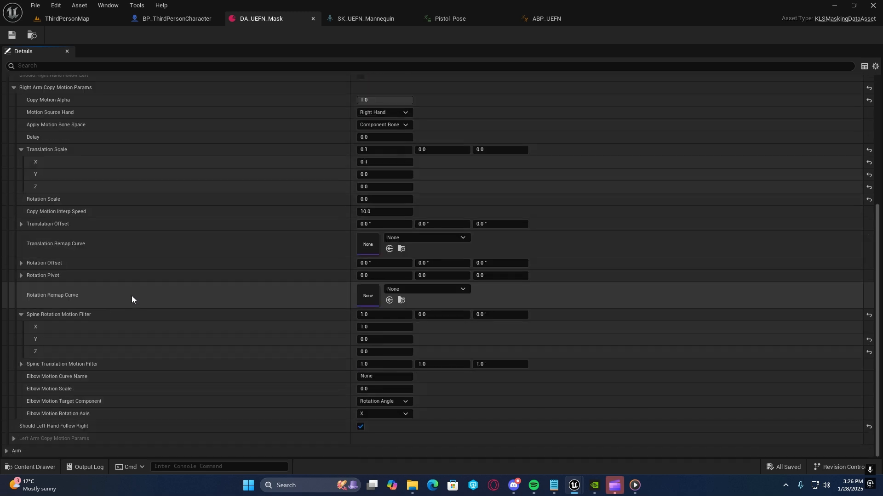
{"action": "scroll", "coordinate": [131, 291], "scroll_direction": "up", "scroll_amount": 8}
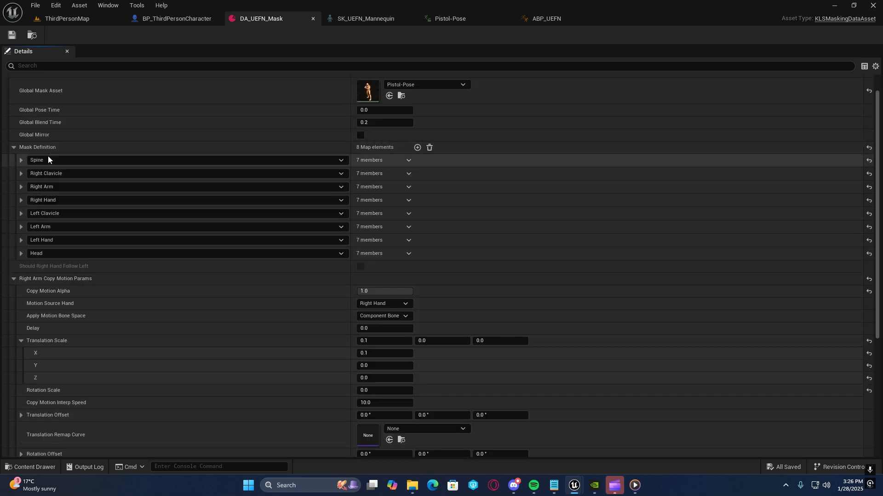
{"action": "left_click", "coordinate": [14, 148]}
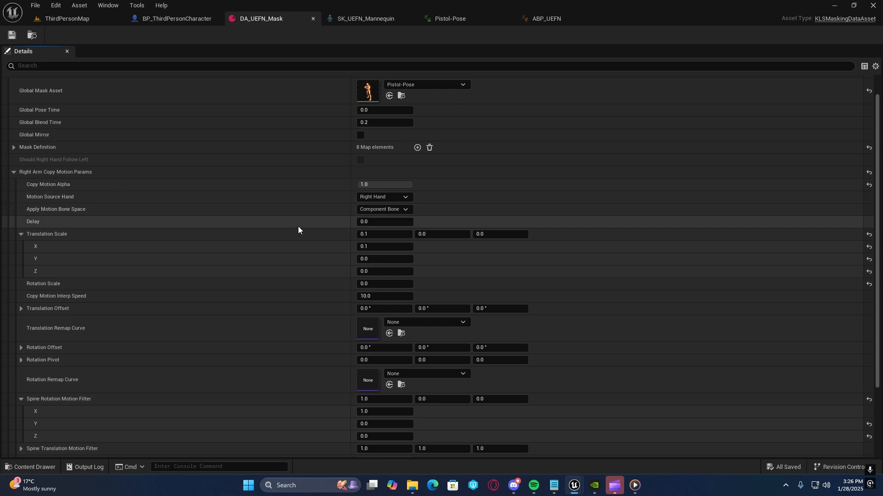
{"action": "scroll", "coordinate": [297, 228], "scroll_direction": "down", "scroll_amount": 3}
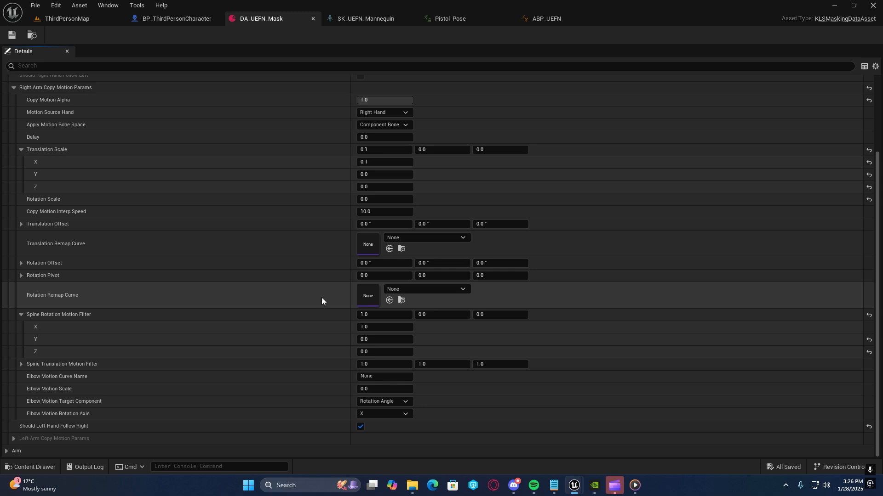
{"action": "scroll", "coordinate": [337, 299], "scroll_direction": "up", "scroll_amount": 6}
{"action": "scroll", "coordinate": [327, 270], "scroll_direction": "down", "scroll_amount": 4}
{"action": "scroll", "coordinate": [327, 273], "scroll_direction": "down", "scroll_amount": 1}
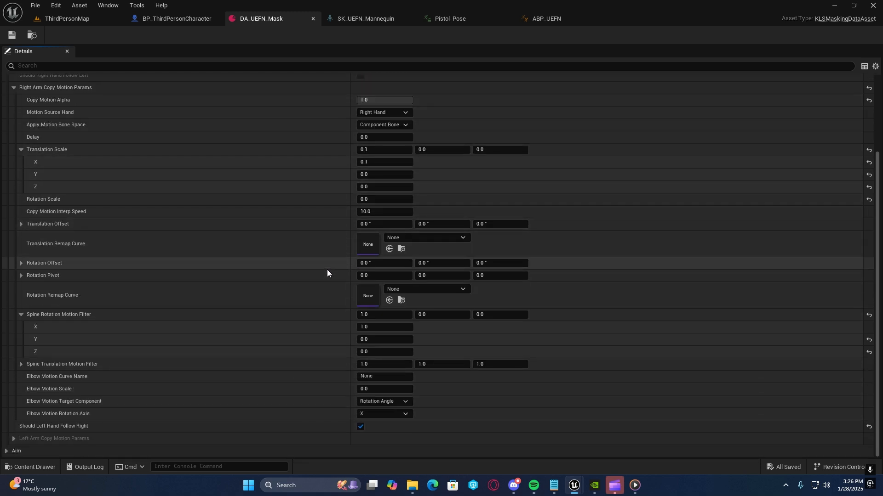
{"action": "scroll", "coordinate": [327, 273], "scroll_direction": "up", "scroll_amount": 3}
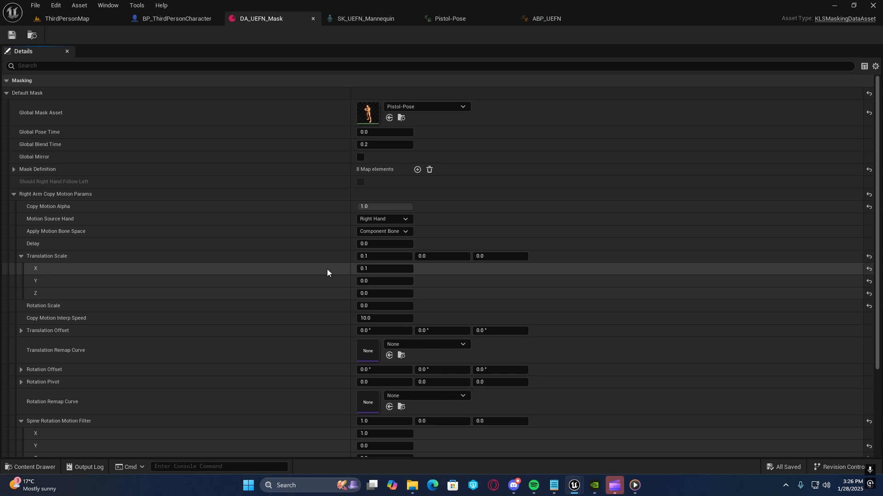
{"action": "scroll", "coordinate": [328, 268], "scroll_direction": "down", "scroll_amount": 1}
{"action": "scroll", "coordinate": [329, 264], "scroll_direction": "up", "scroll_amount": 1}
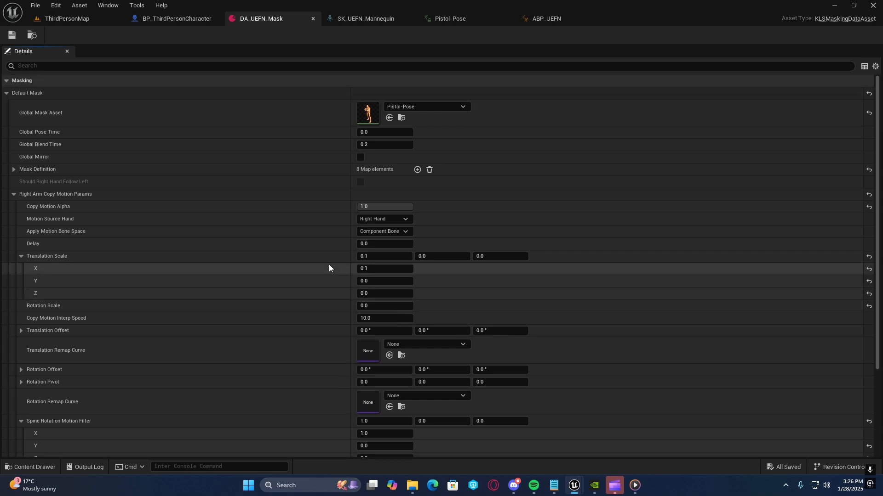